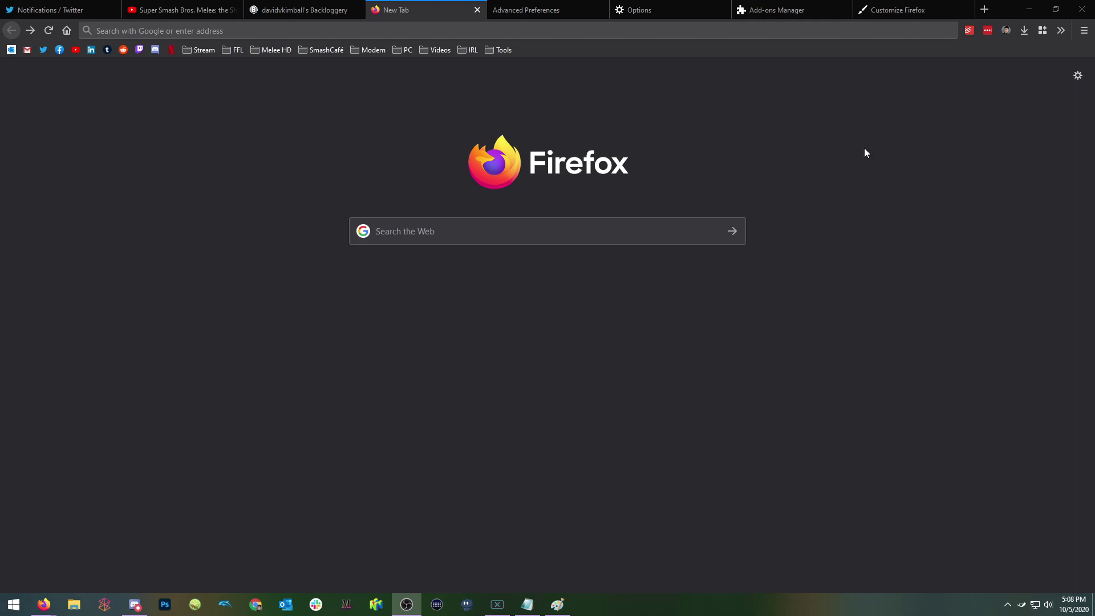
- Hide and re-show the bookmarks toolbar, then open and close the PC bookmark folder
right_click(987, 32)
left_click(1029, 142)
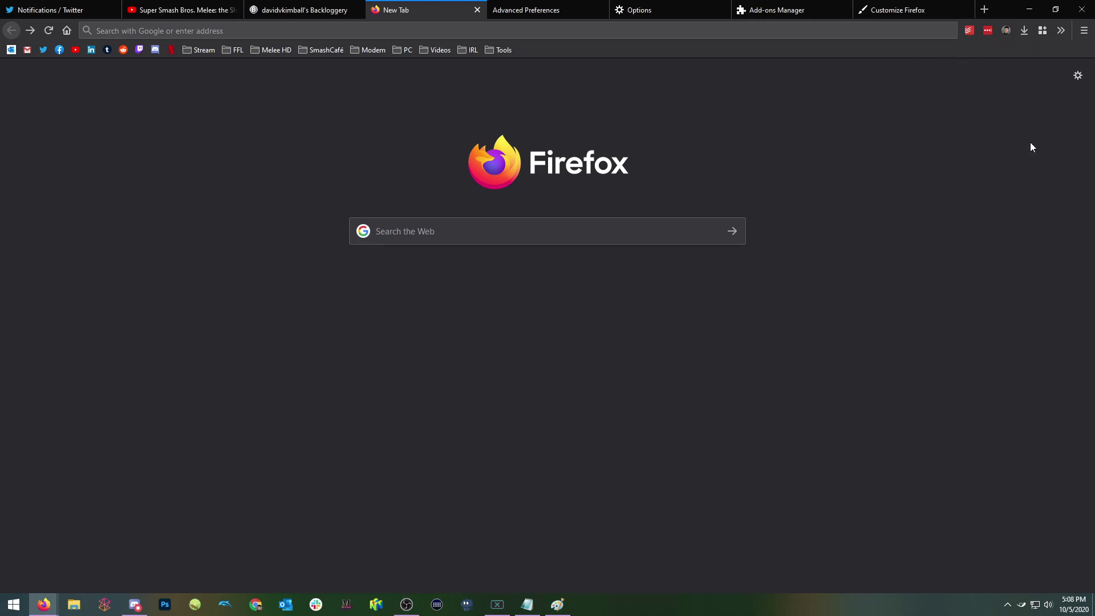
right_click(987, 32)
left_click(1026, 139)
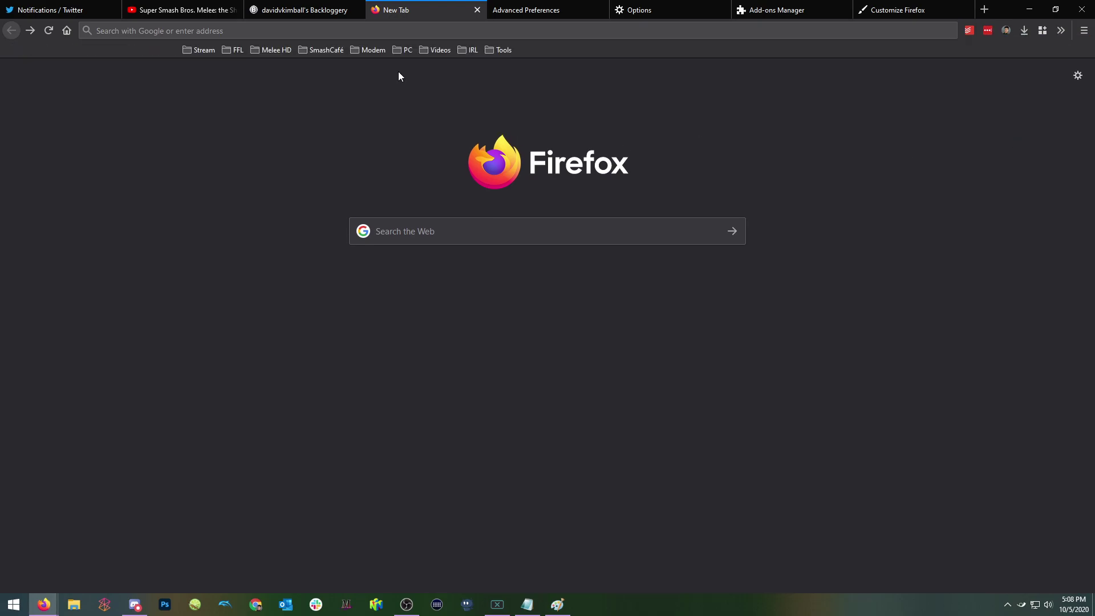
right_click(576, 49)
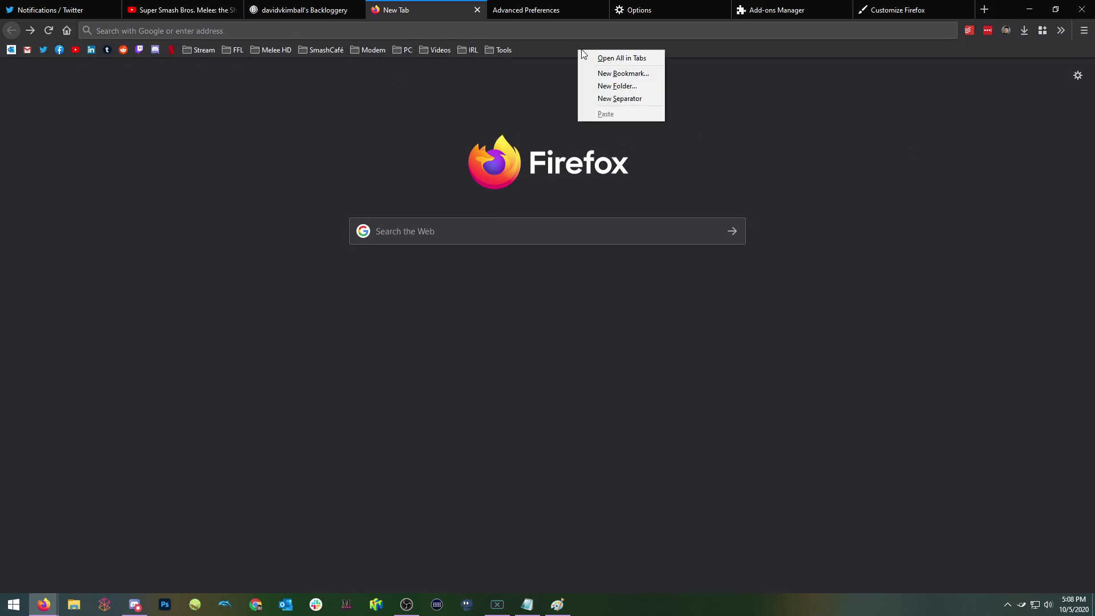
left_click(545, 45)
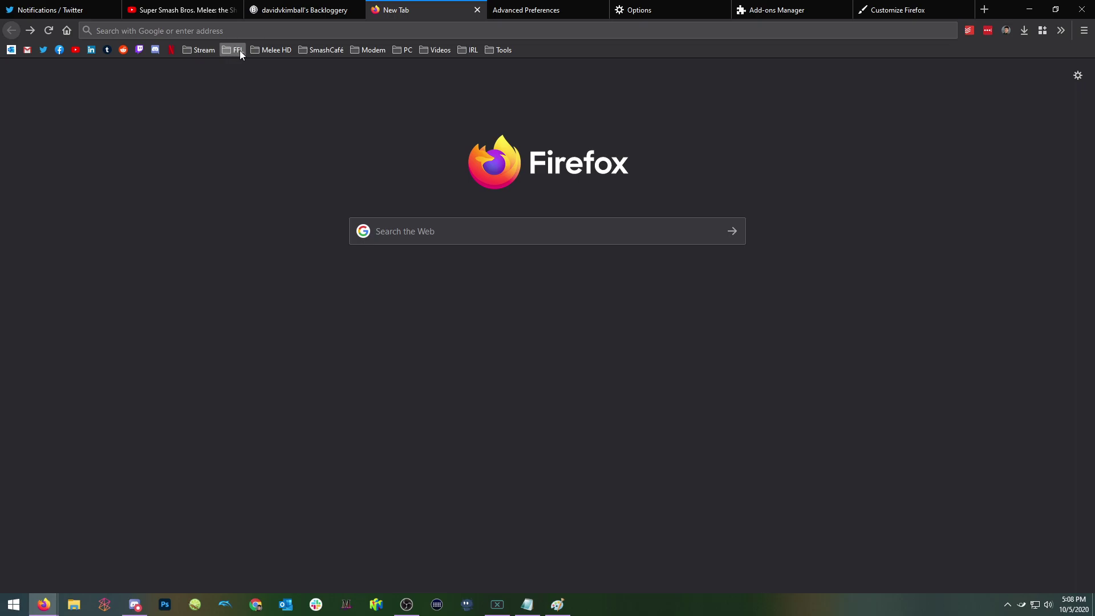
left_click(406, 50)
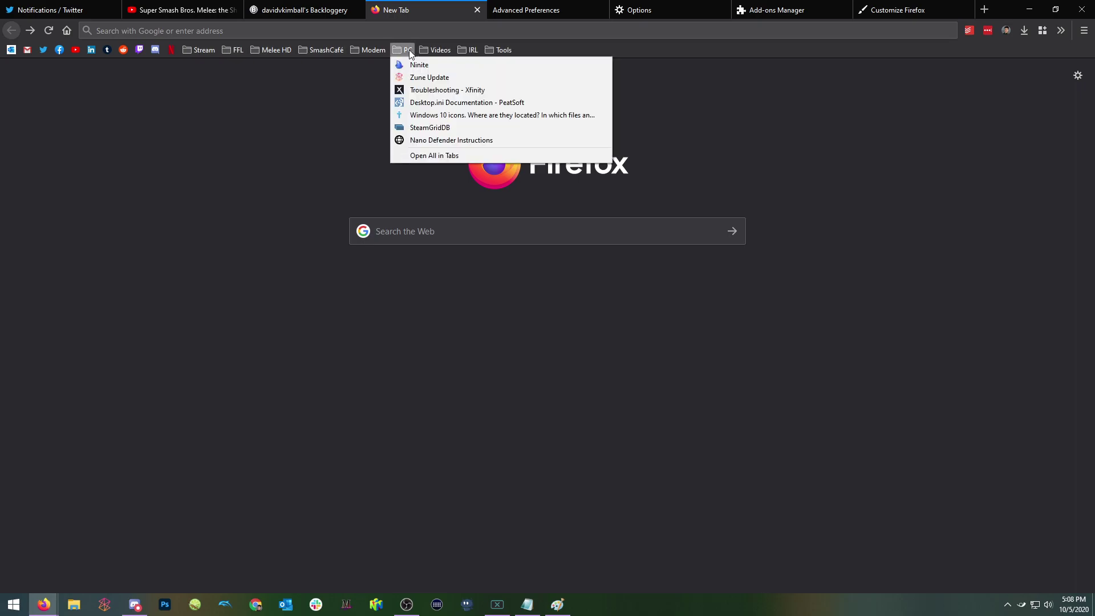
left_click(405, 49)
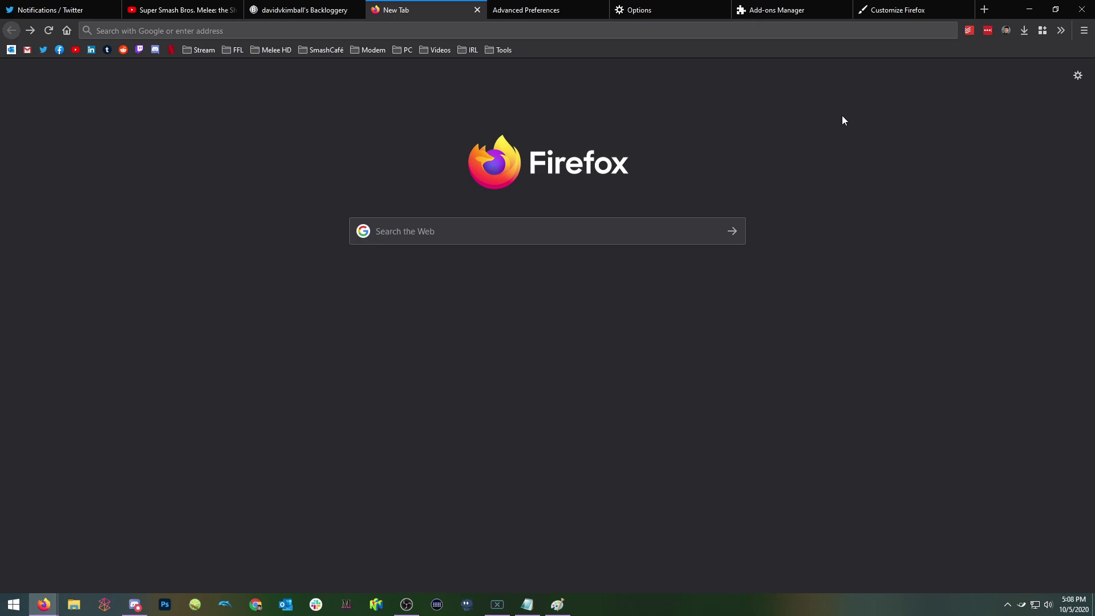
- Browse the installed extensions list, including Dark Reader and uBlock Origin
left_click(777, 10)
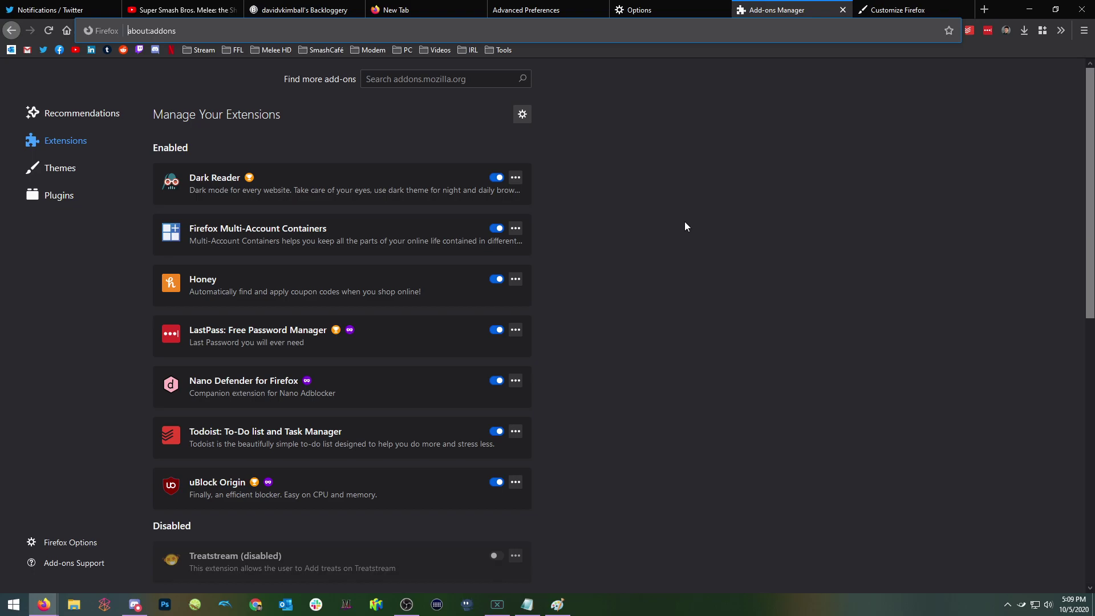
scroll(696, 219, "down", 3)
scroll(710, 213, "up", 2)
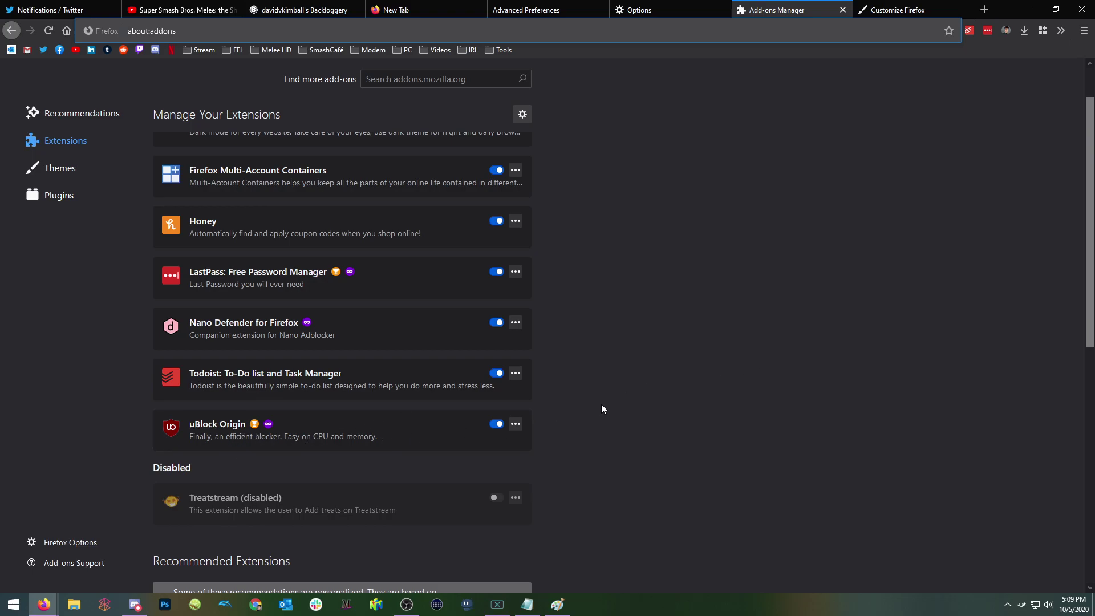
scroll(651, 311, "up", 2)
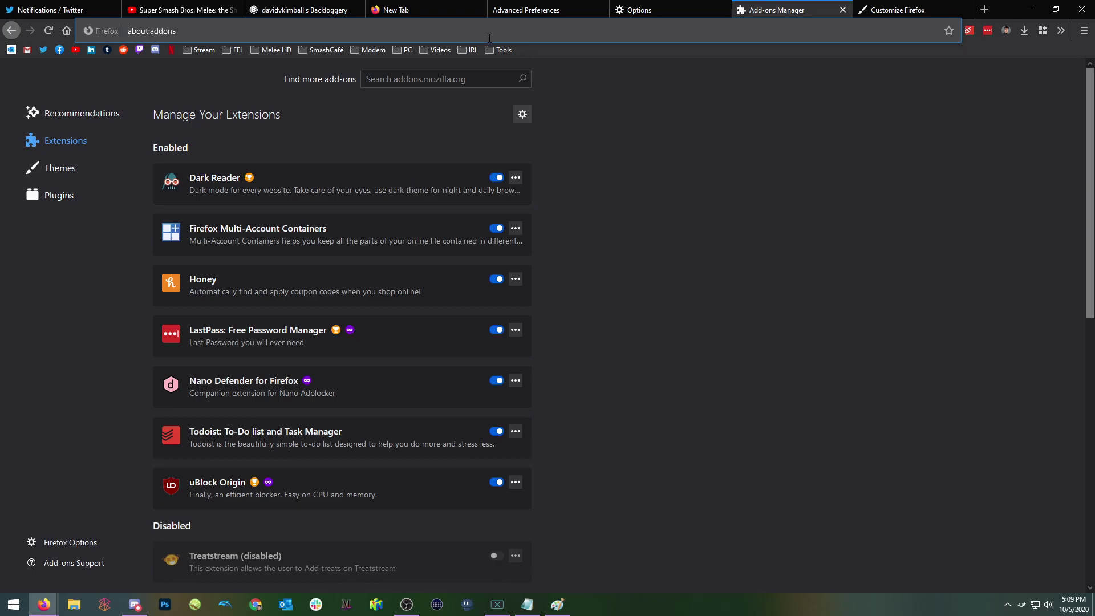
- Load the Google homepage in the new tab by entering goo in the address bar
left_click(439, 12)
left_click(377, 33)
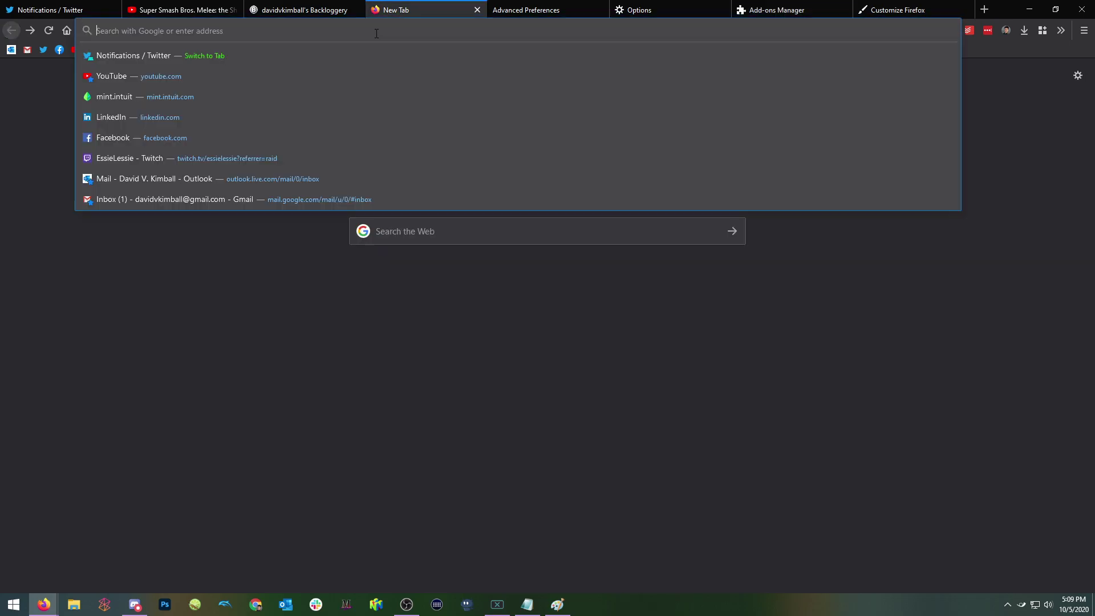
type("google.com")
key("Return")
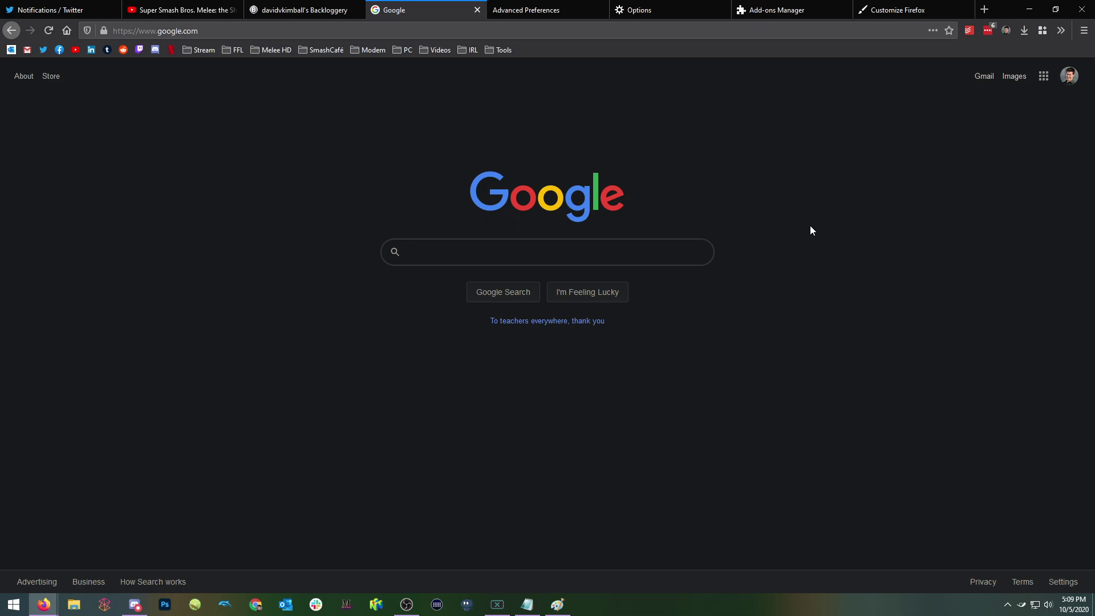
- Toggle Dark Reader off and on for google.com and globally, leaving it enabled
left_click(1061, 30)
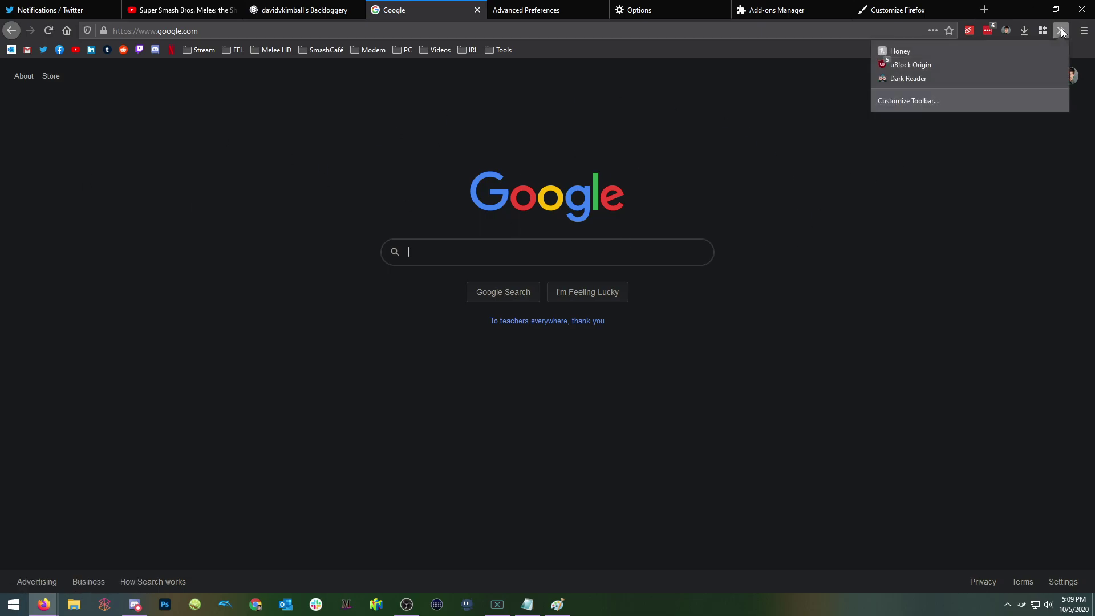
left_click(915, 79)
left_click(930, 102)
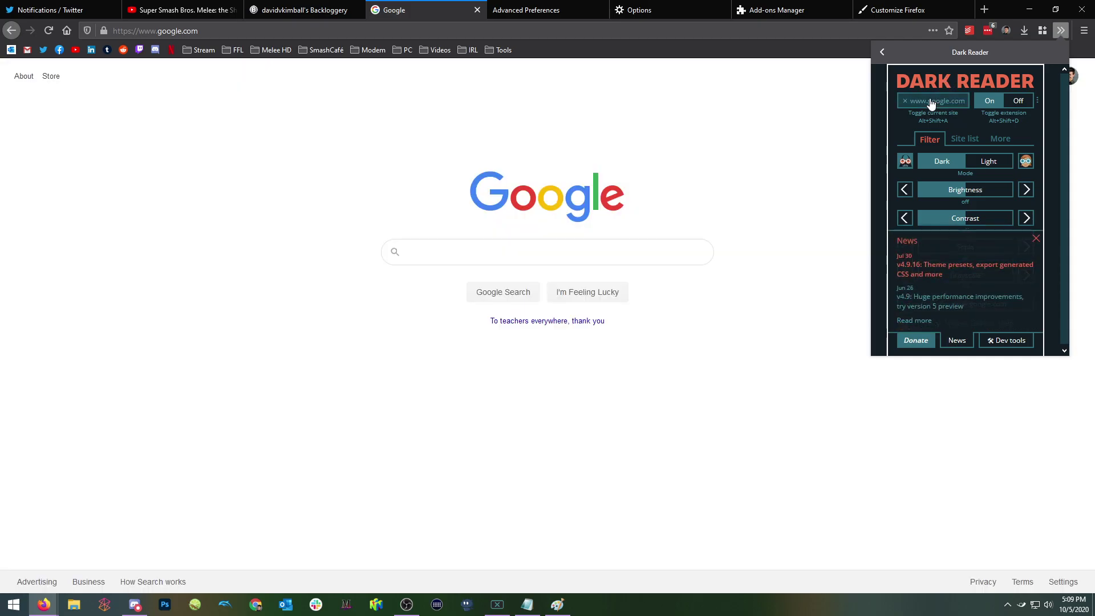
left_click(946, 102)
left_click(1018, 101)
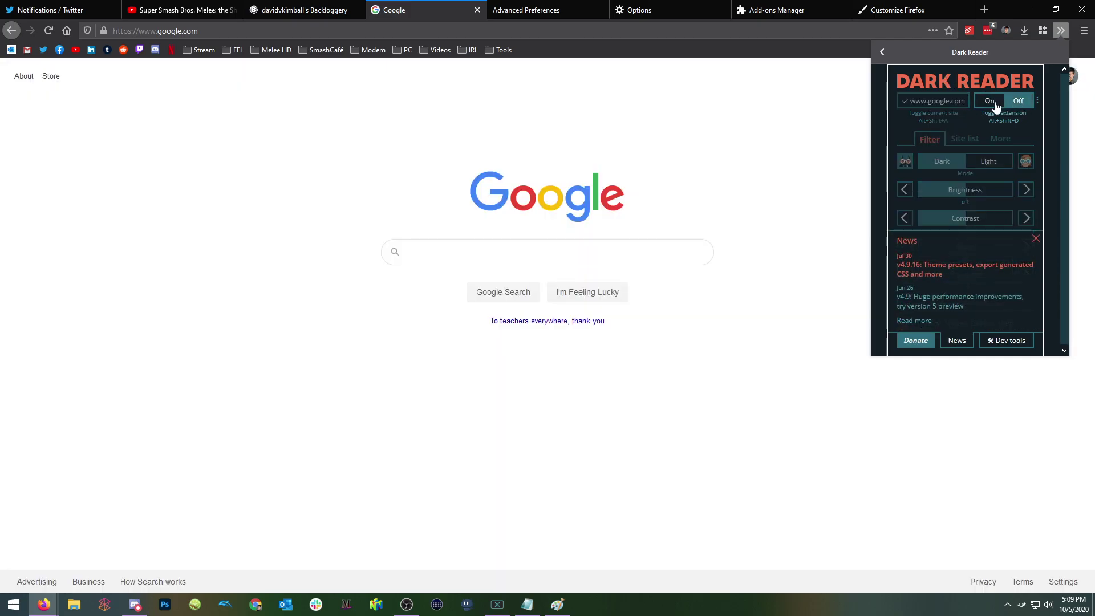
left_click(990, 101)
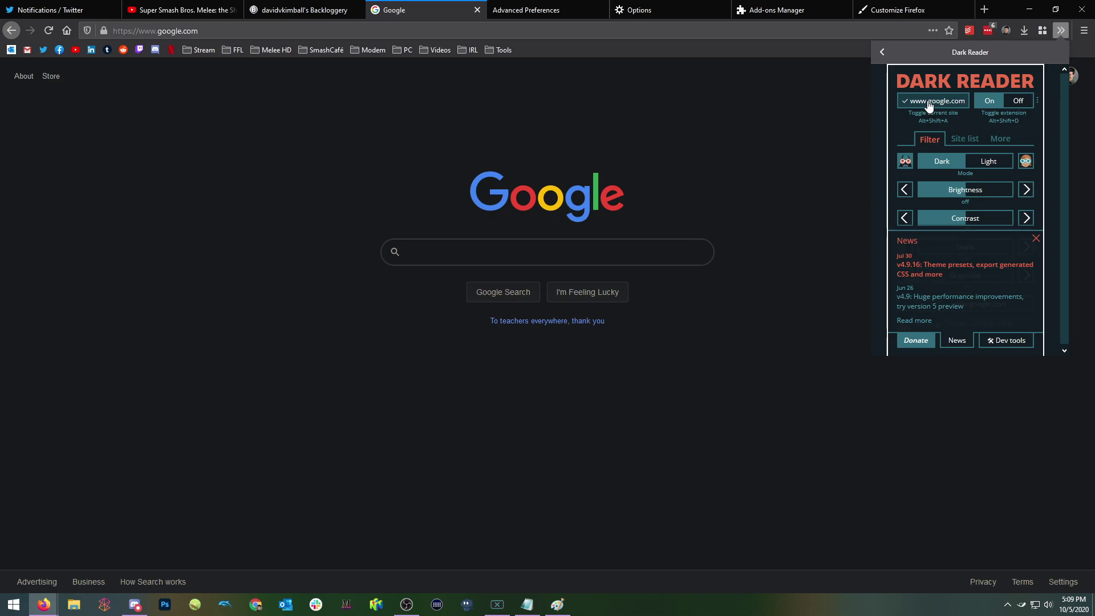
left_click(929, 104)
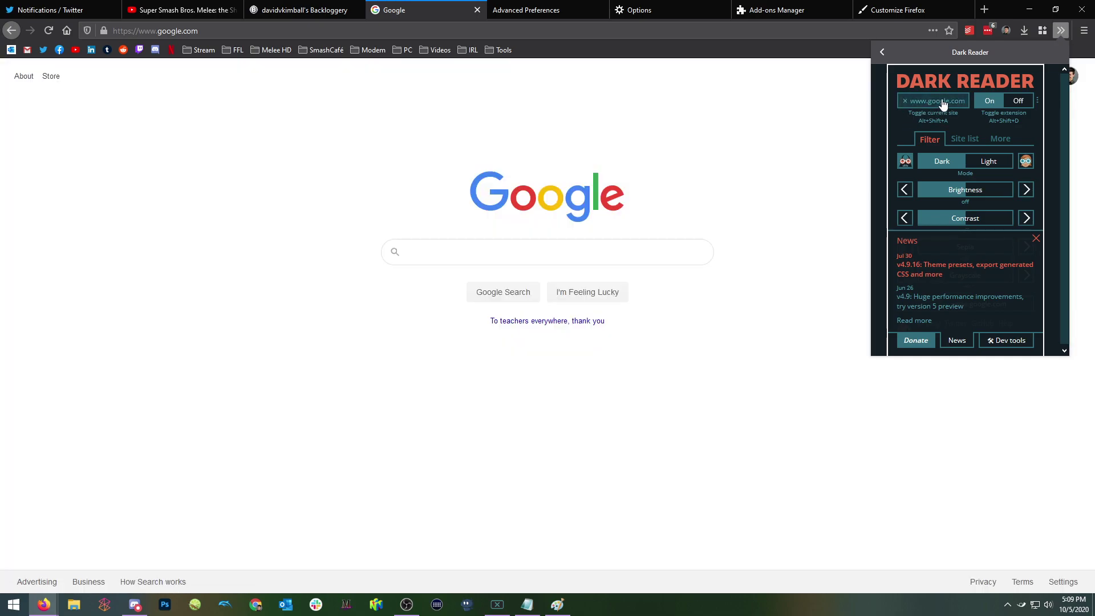
left_click(932, 103)
left_click(938, 104)
left_click(942, 105)
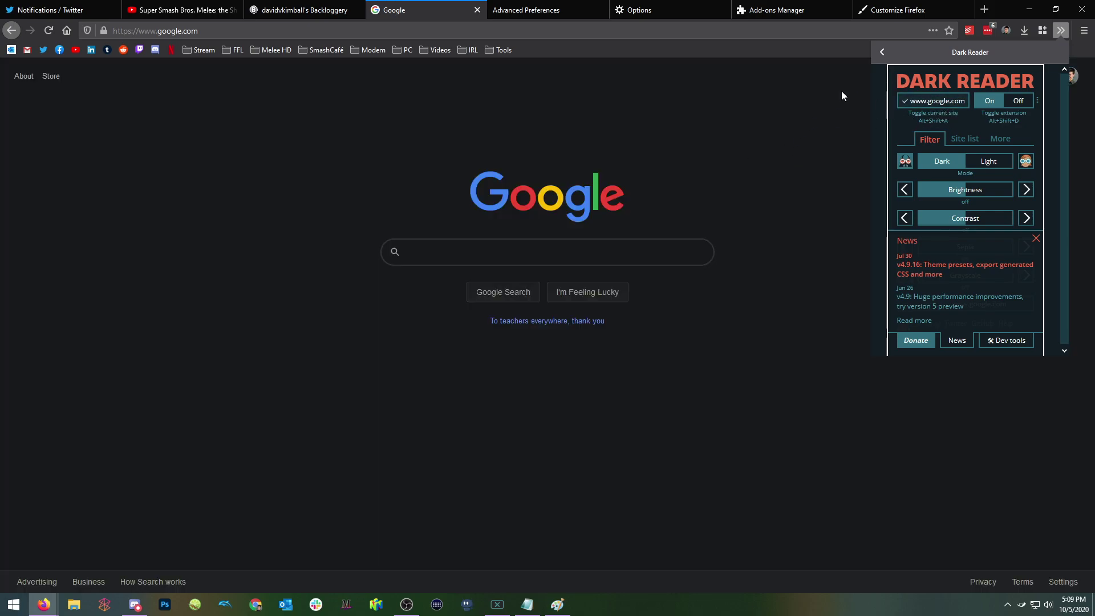
left_click(805, 98)
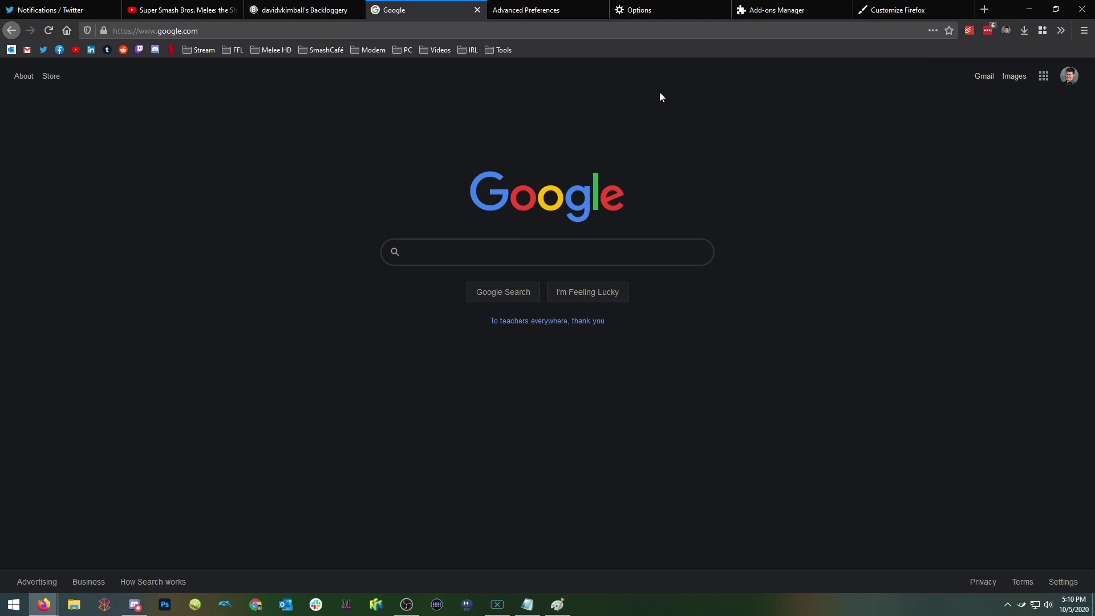
- Open Dark Reader's panel from the extensions overflow menu and close it unchanged
left_click(1058, 33)
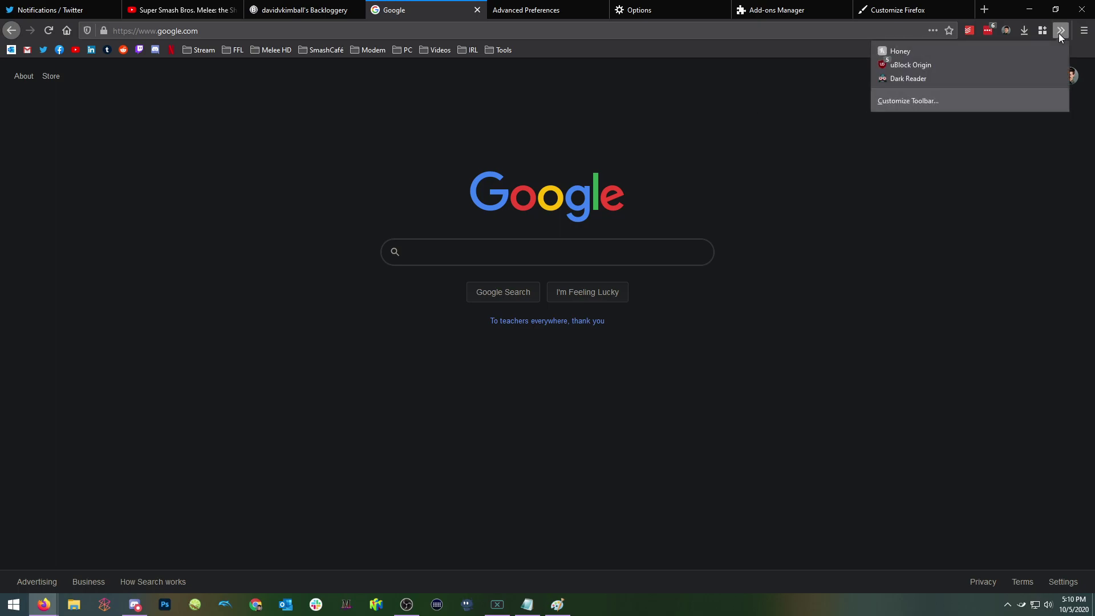
left_click(1058, 33)
left_click(1055, 33)
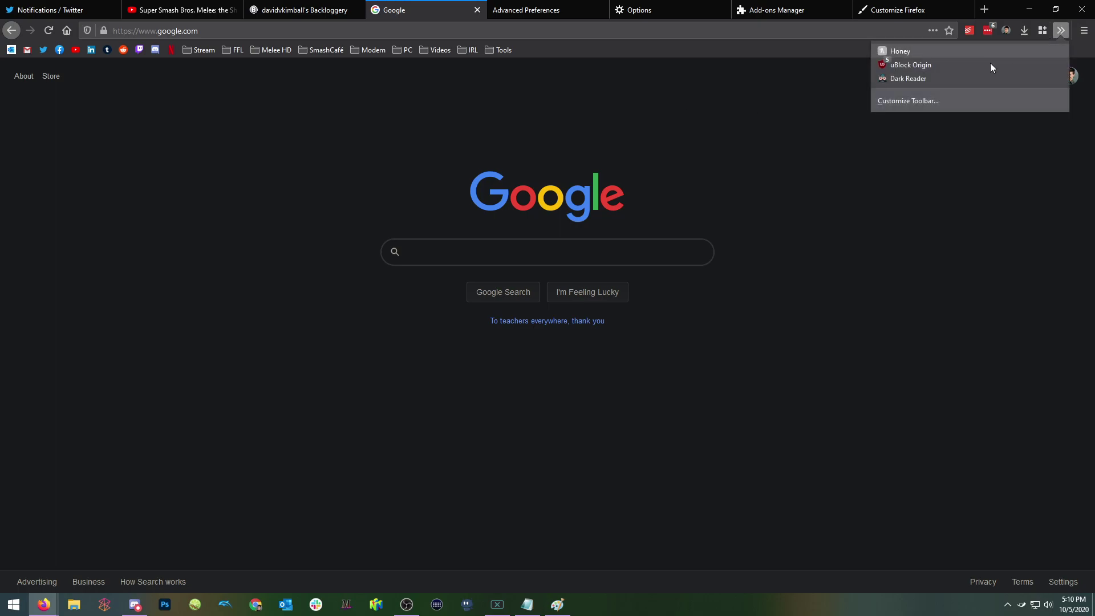
left_click(929, 77)
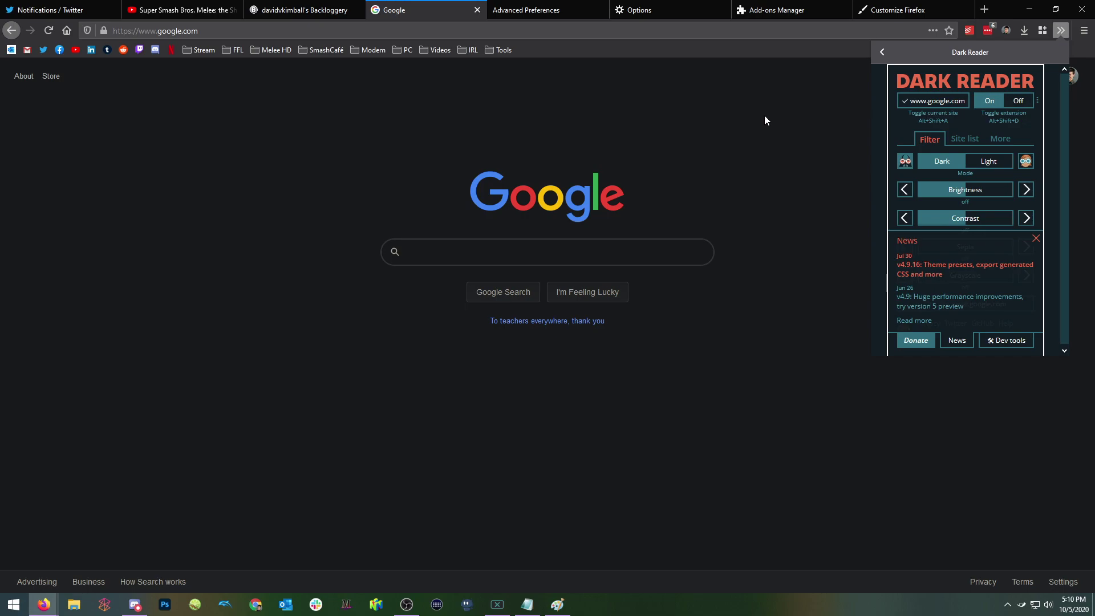
left_click(722, 119)
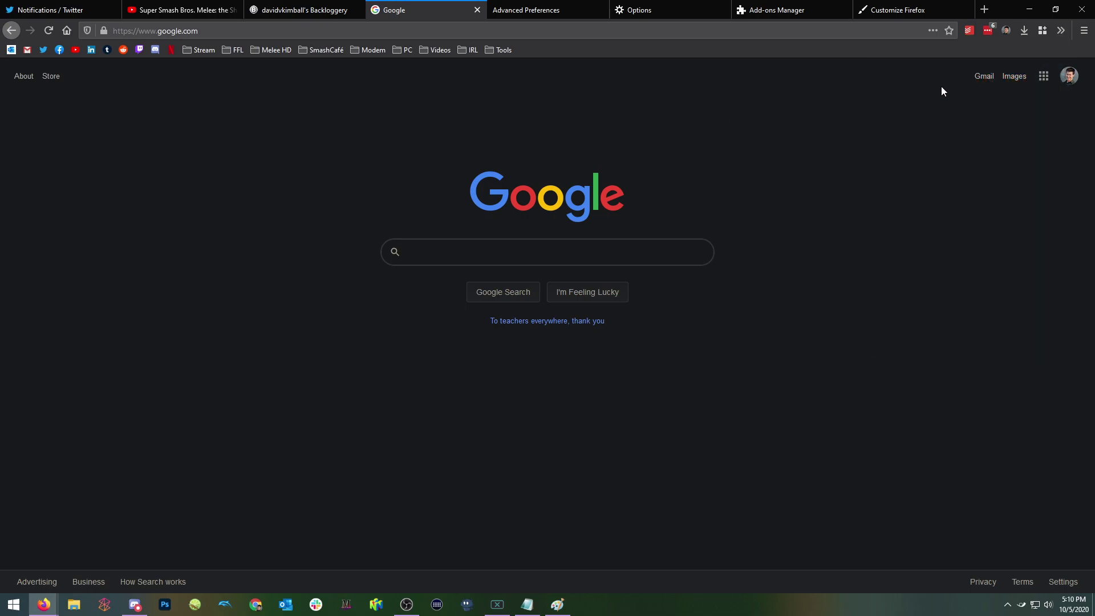
- Turn uBlock Origin's blocking off and back on for google.com, then go to Options
left_click(1063, 30)
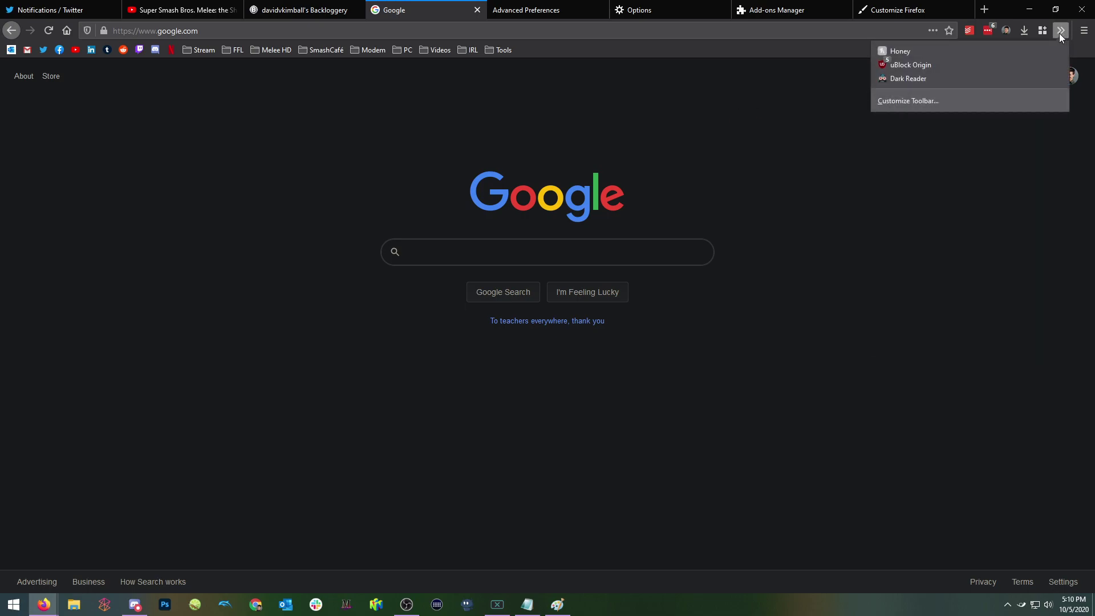
left_click(936, 65)
left_click(976, 104)
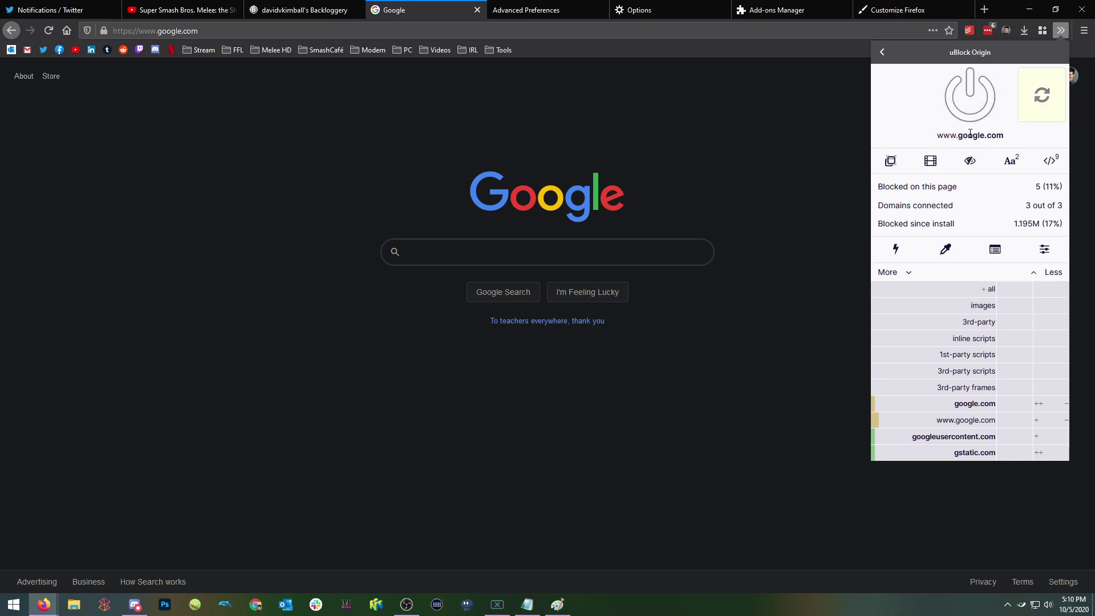
left_click(948, 94)
left_click(809, 106)
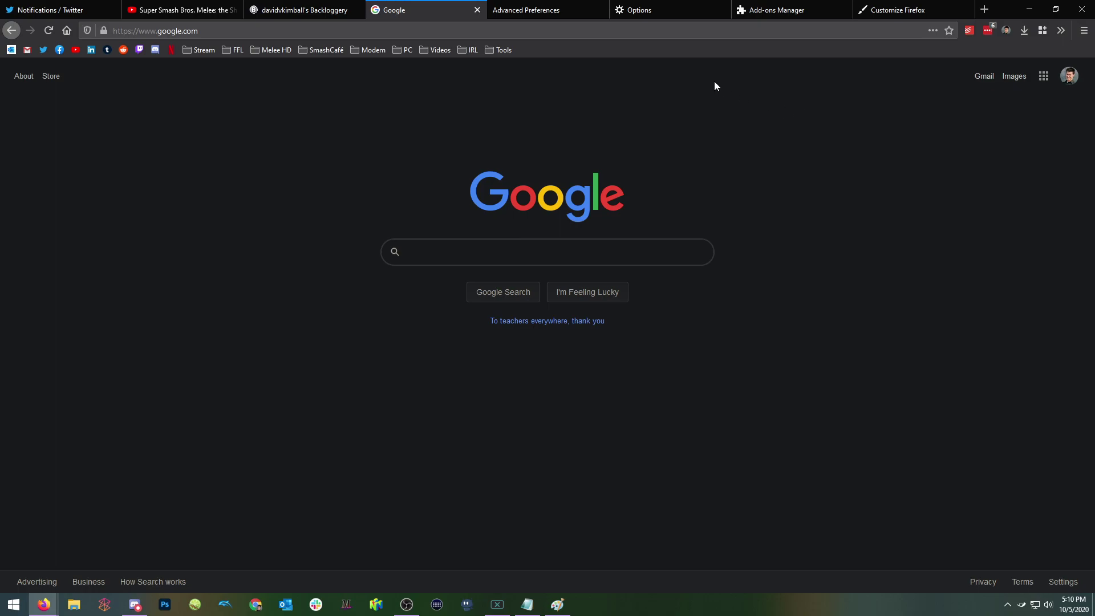
left_click(670, 13)
- Show the Multi-Account Containers panel over the Add-ons Manager, listing Family Friendly Live
left_click(785, 13)
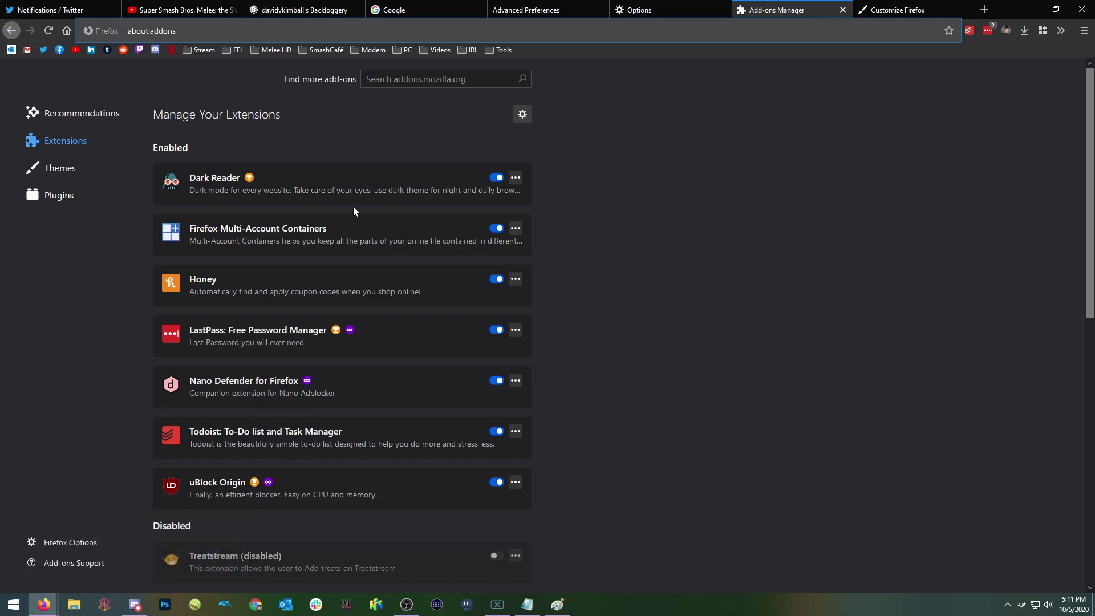
left_click(1044, 30)
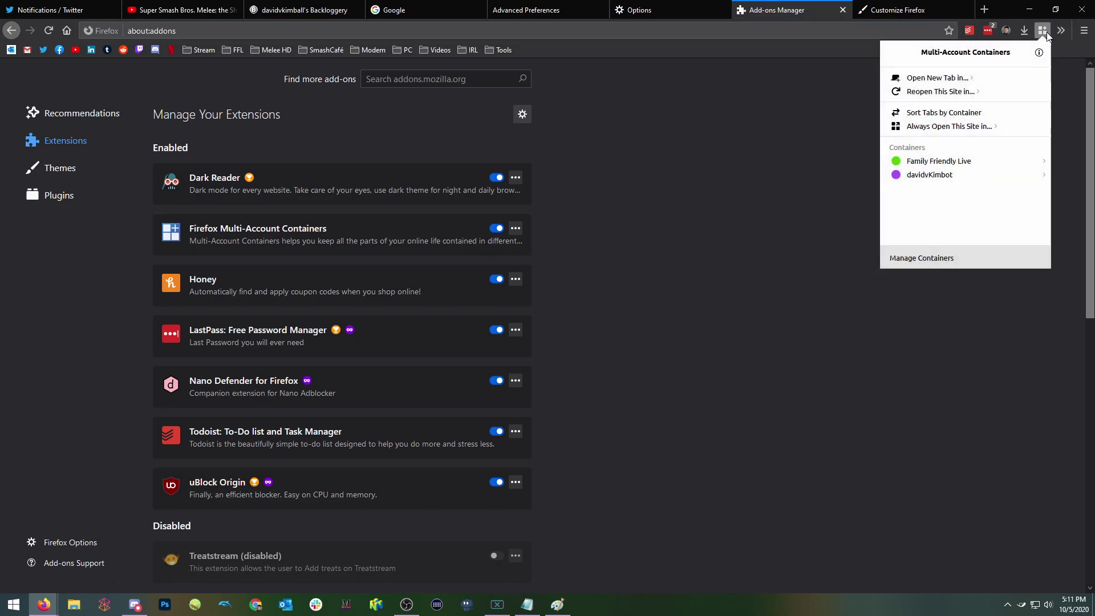
- Open Twitch in the second container tab, pause the featured stream, and close that tab
left_click(940, 176)
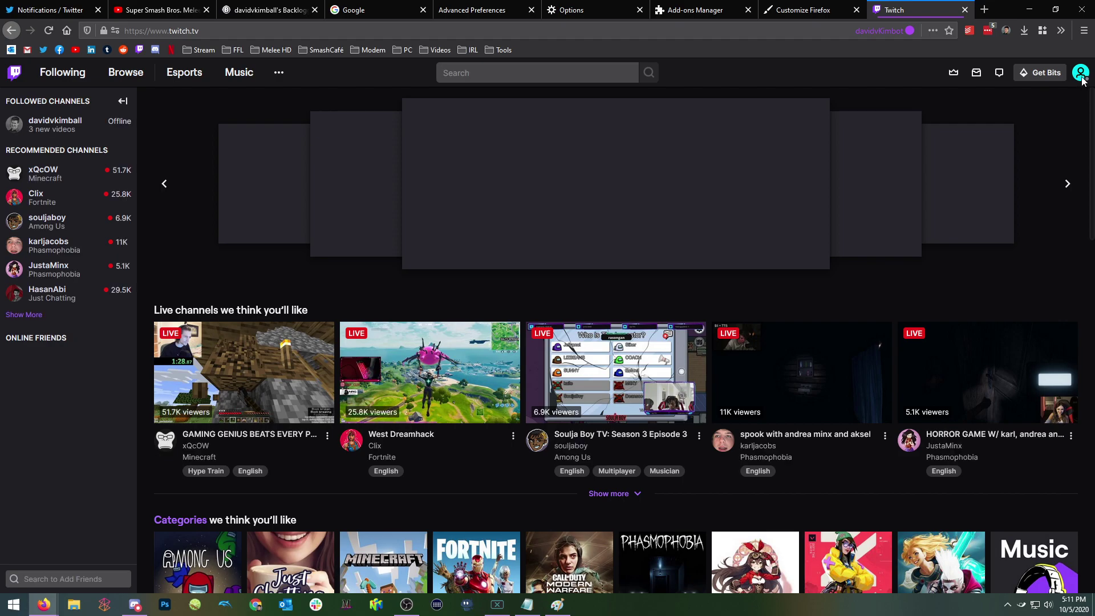
left_click(1080, 74)
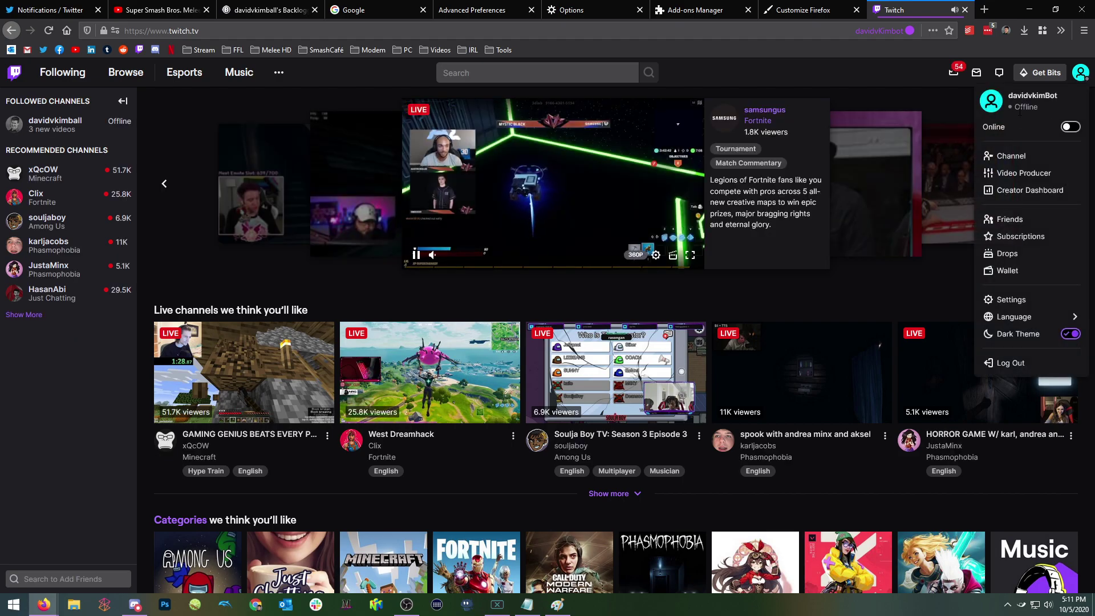
left_click(414, 258)
left_click(415, 255)
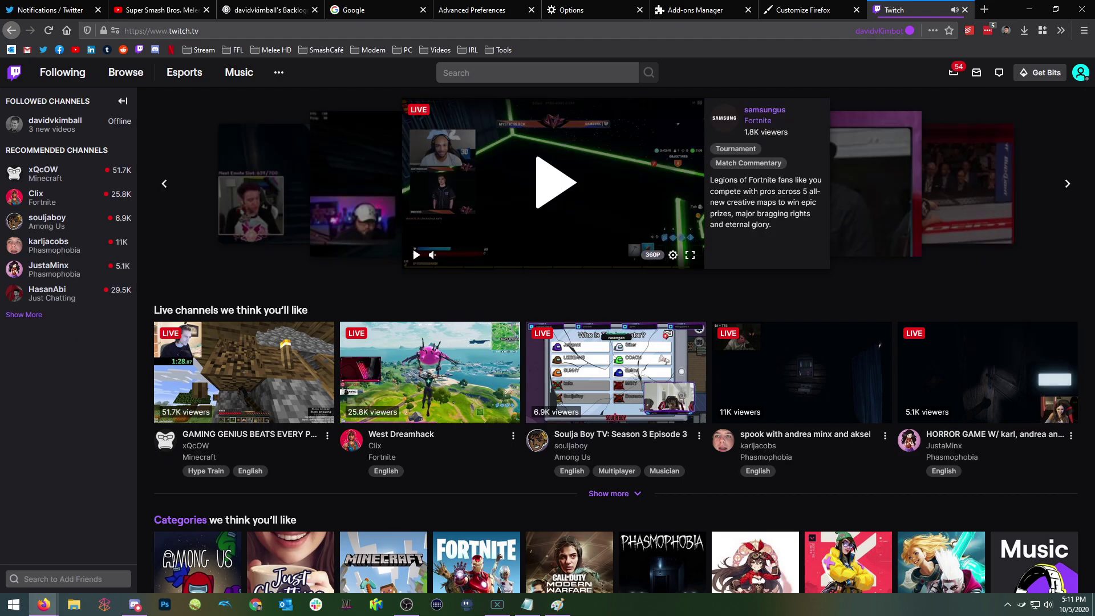
left_click(964, 9)
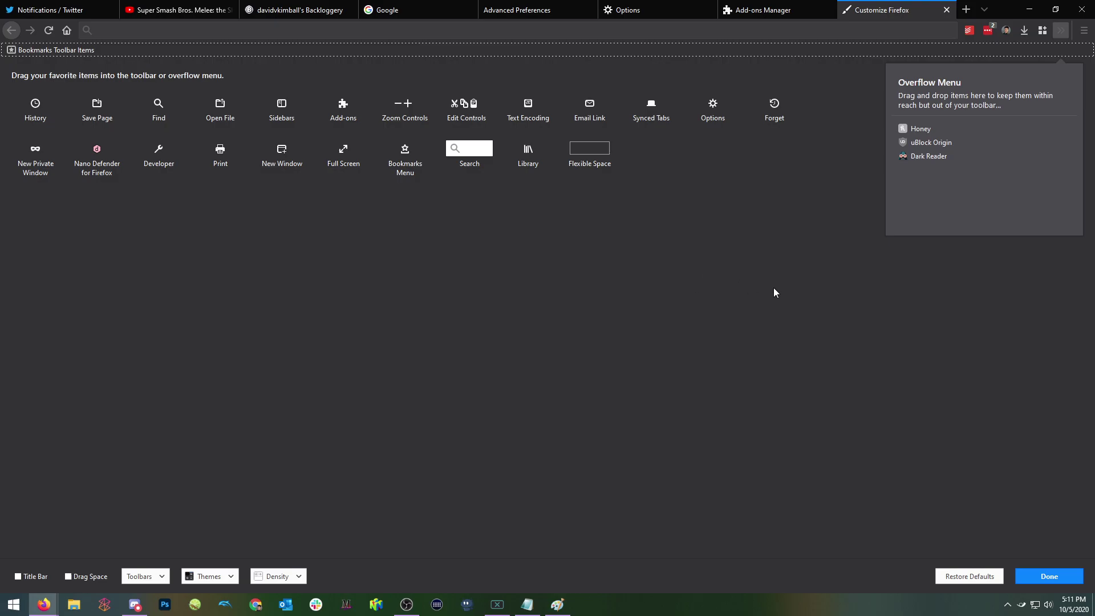
- Show the Add-ons Manager Themes list, with Dark enabled and Default, Alpenglow, Light disabled
left_click(765, 11)
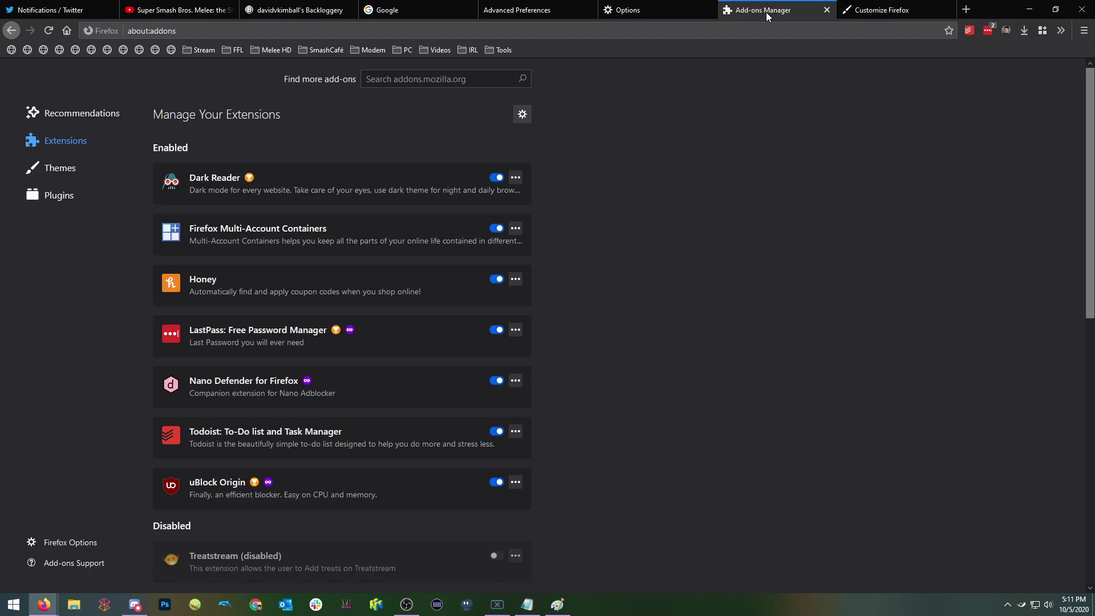
left_click(60, 168)
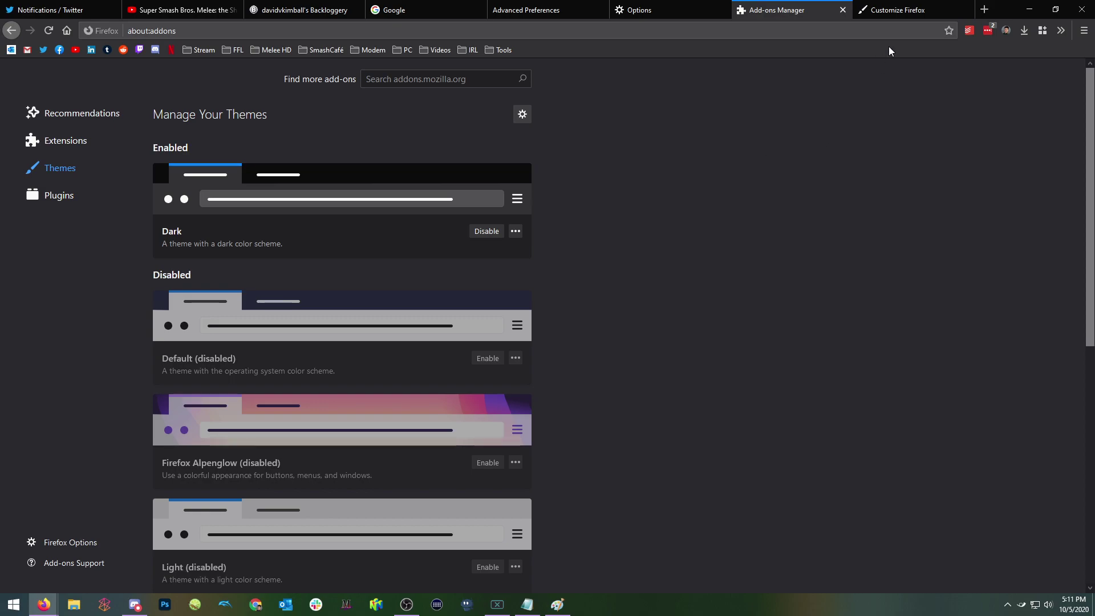
- Add two flexible spaces to the toolbar, one on each side of the address bar
left_click(897, 12)
left_click_drag(609, 161, 108, 29)
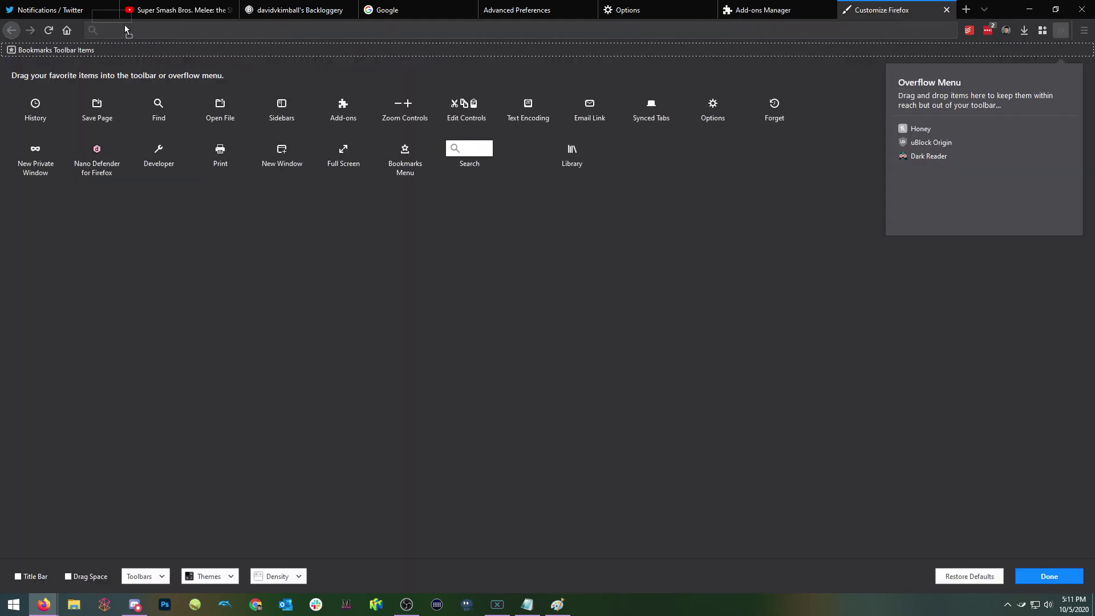
left_click_drag(587, 151, 947, 23)
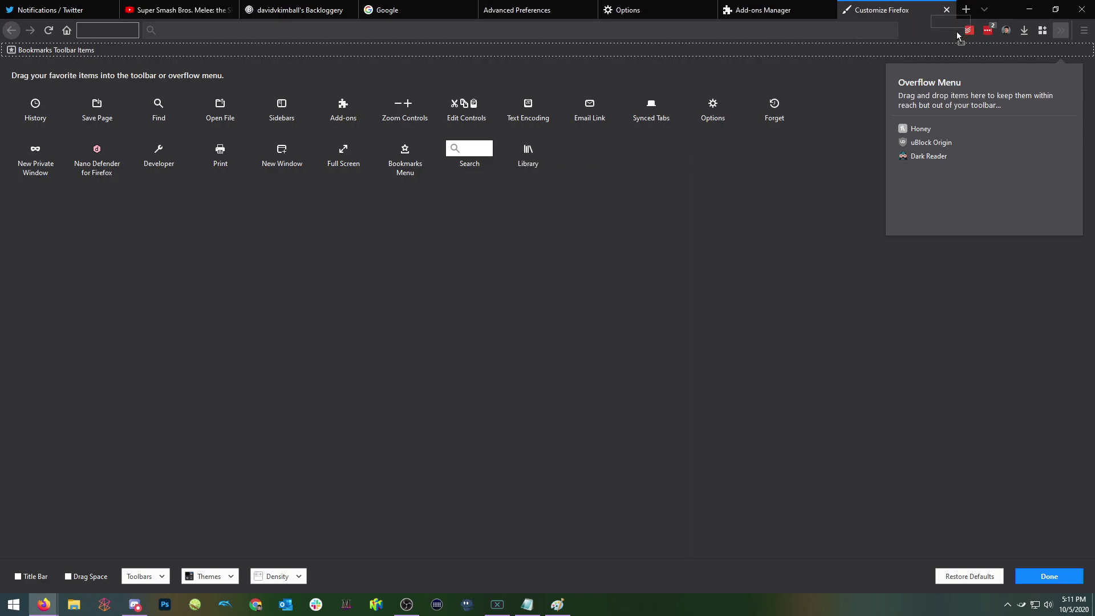
left_click(778, 10)
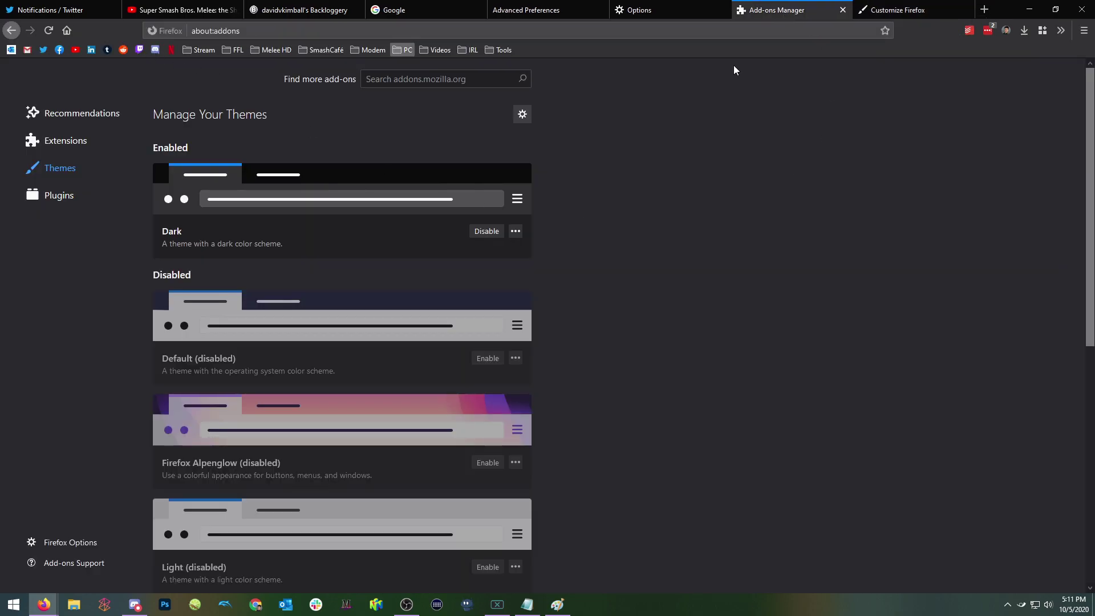
left_click(913, 14)
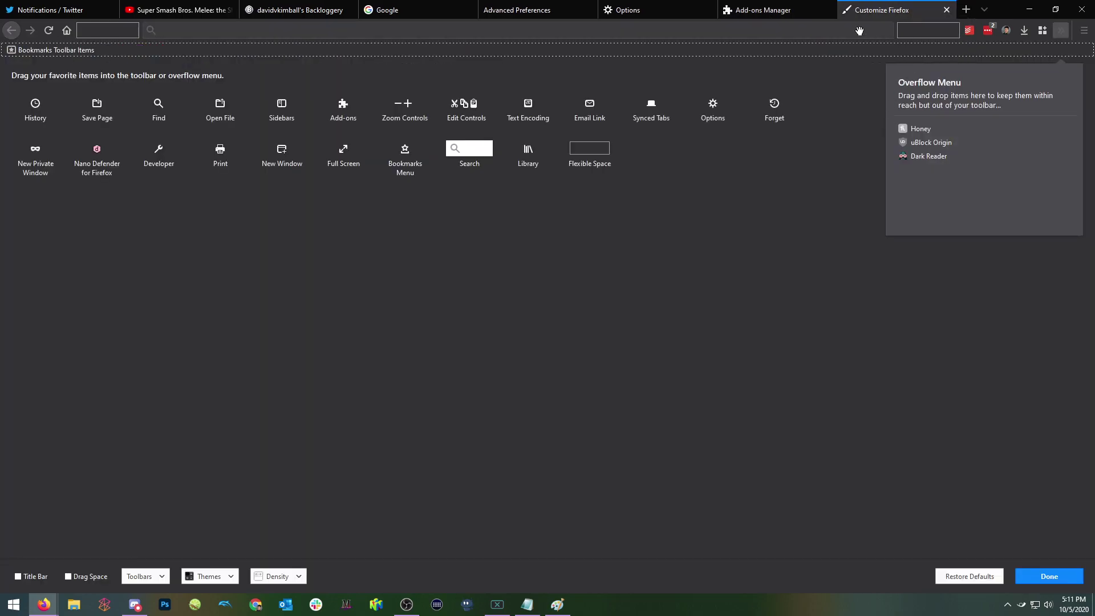
left_click(781, 12)
- Remove both flexible spaces from the toolbar, leaving the containers icon in place
right_click(988, 33)
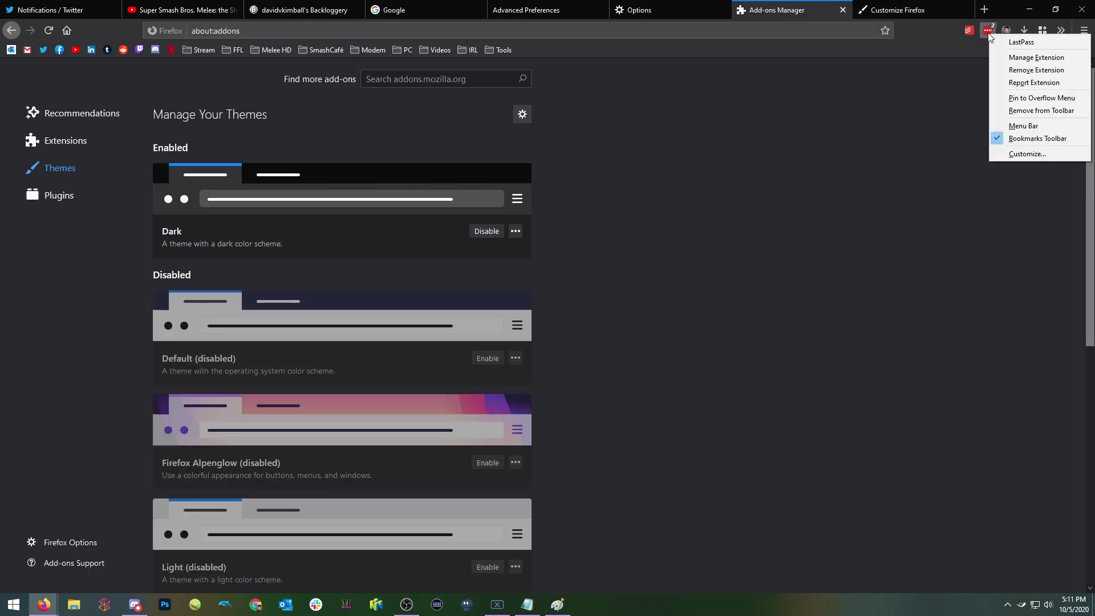
left_click(1026, 153)
left_click_drag(916, 30, 593, 168)
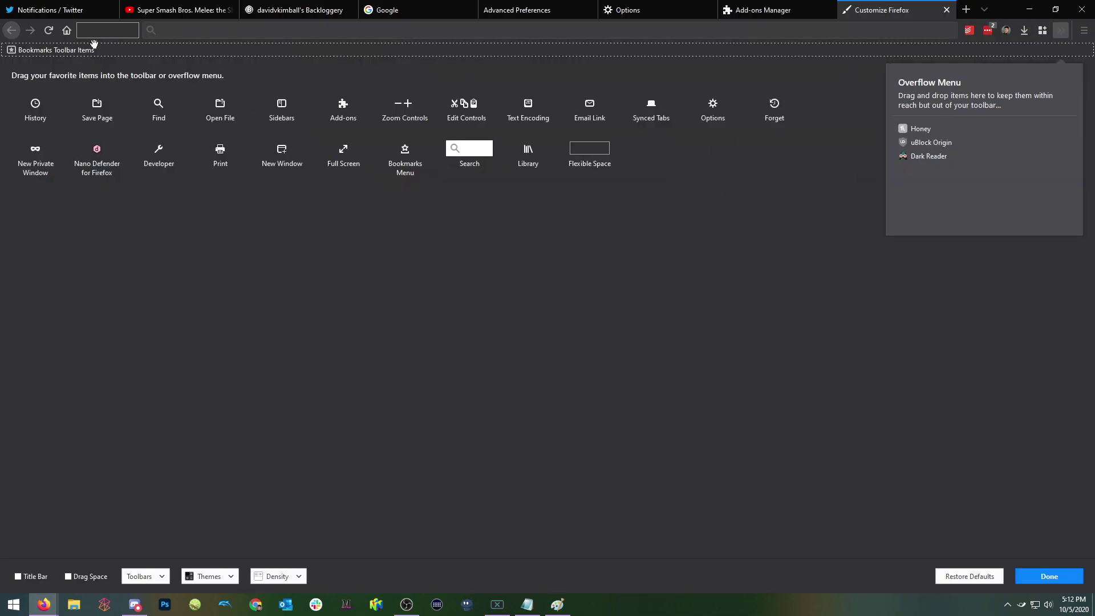
left_click_drag(103, 31, 576, 173)
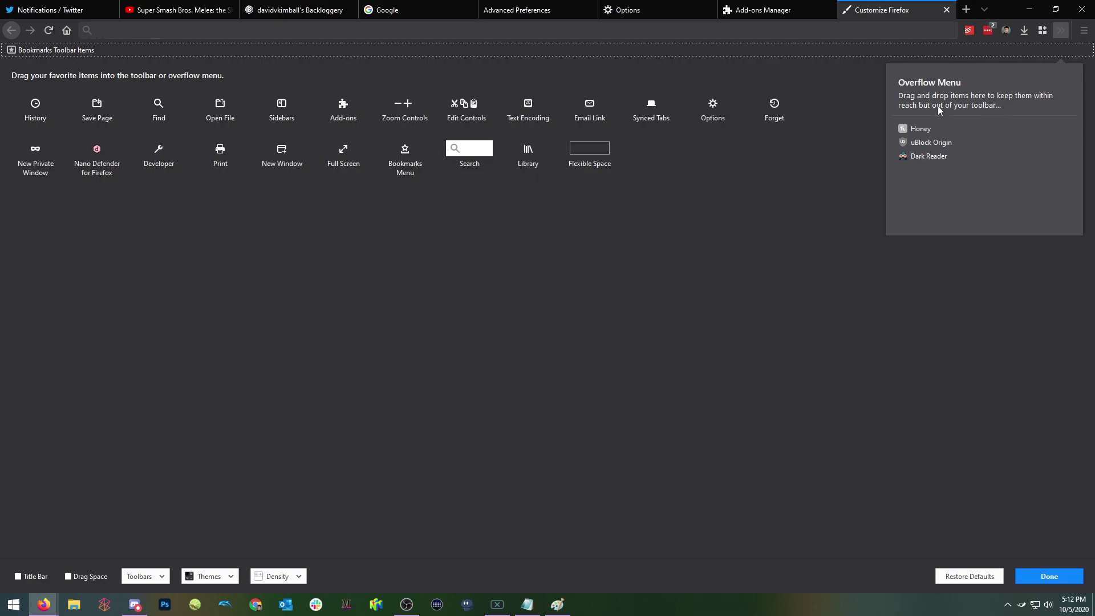
mouse_move(1044, 30)
left_mouse_down()
mouse_move(916, 91)
mouse_move(730, 153)
mouse_move(931, 100)
mouse_move(1042, 30)
left_mouse_up()
- Show about:config filtered to browser.tabs.tabMinWidth, set to 5
left_click(654, 16)
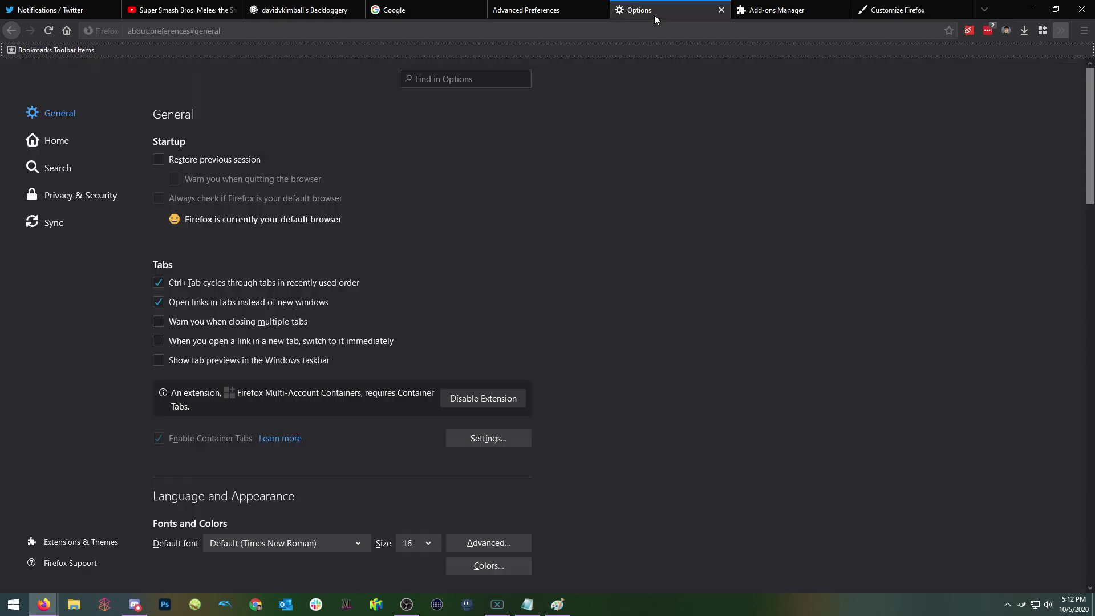
left_click(560, 14)
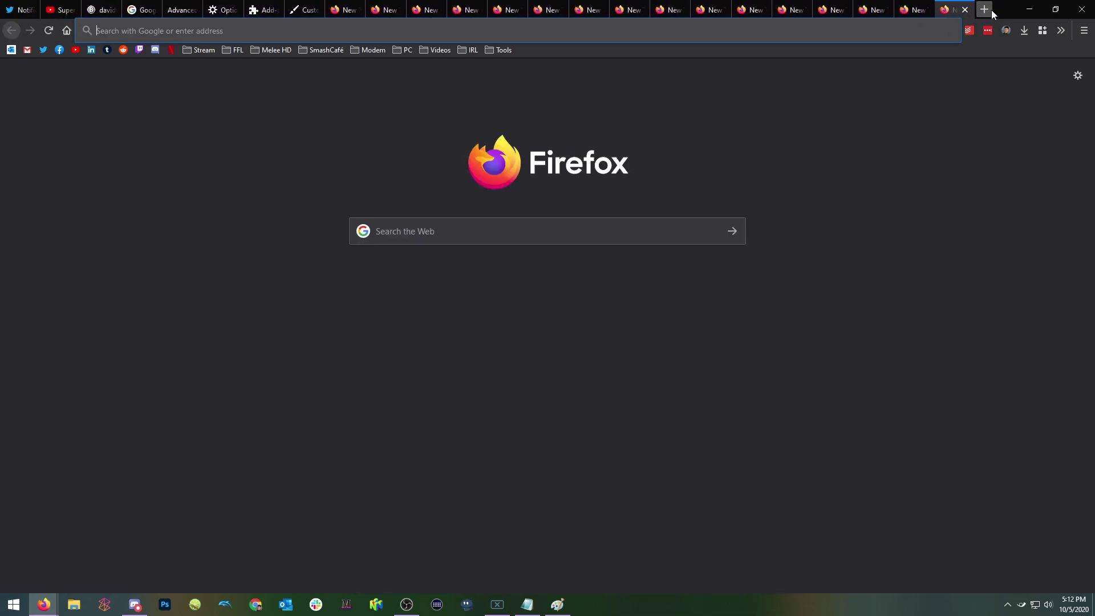
- Open about a dozen new tabs and scroll the overflowing tab strip to both ends
left_click(985, 9)
left_click(985, 10)
left_click(984, 9)
left_click(985, 9)
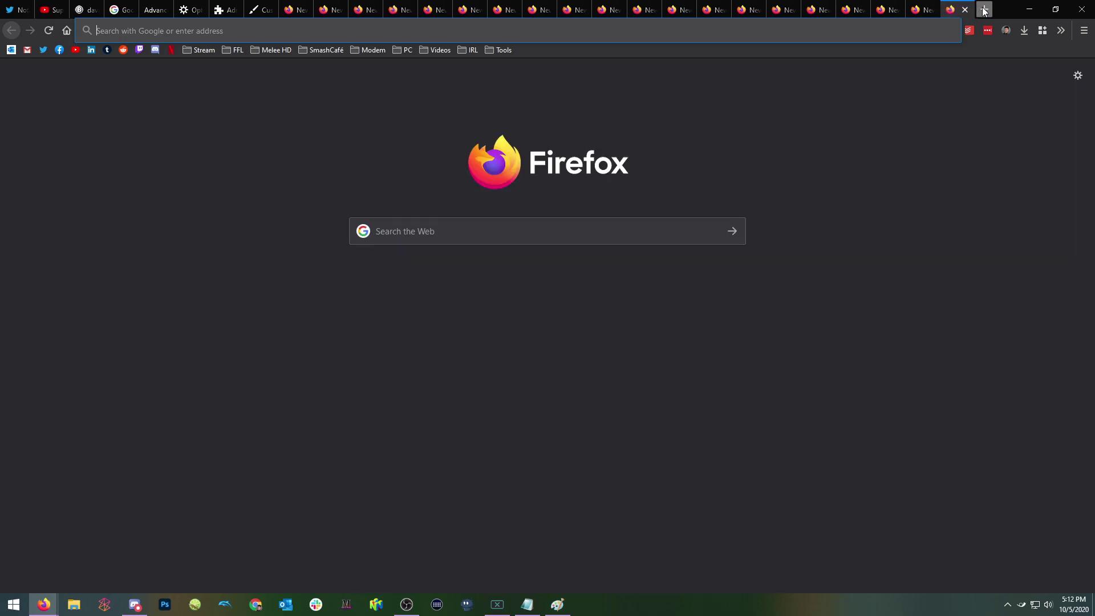
left_click(984, 10)
left_click(985, 10)
left_click(985, 9)
left_click(985, 10)
left_click(985, 9)
left_click(984, 9)
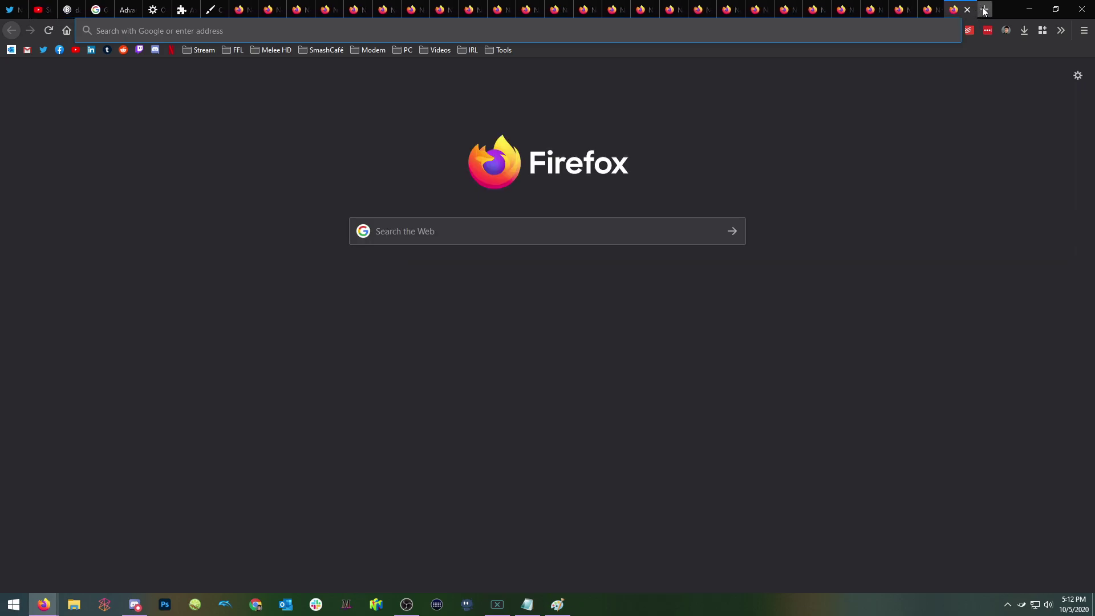
left_click(984, 9)
left_click(985, 10)
left_click(985, 10)
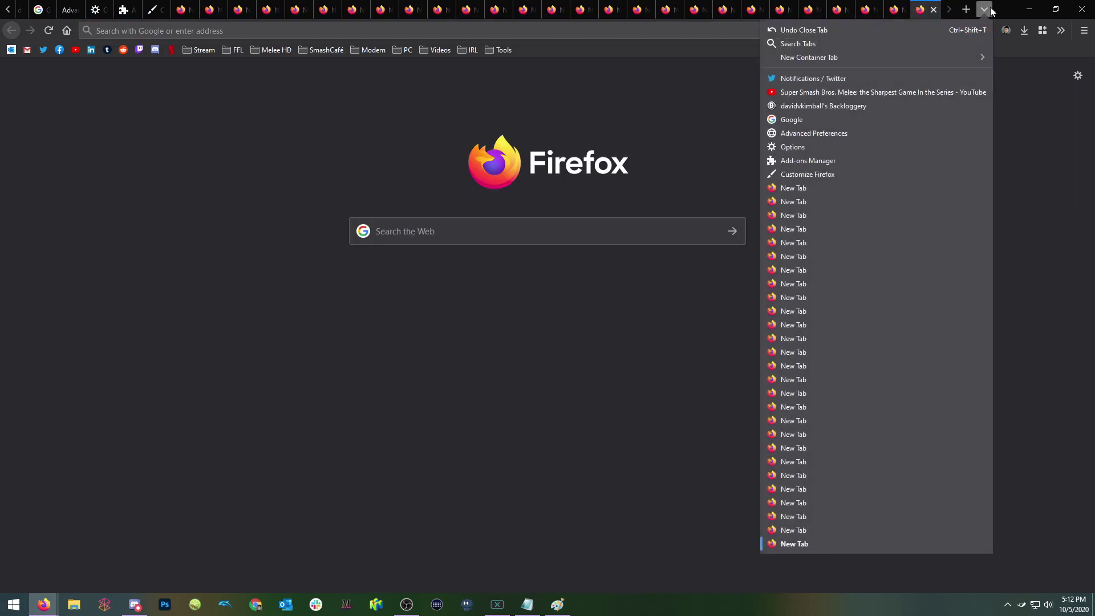
left_click(985, 10)
left_click(967, 13)
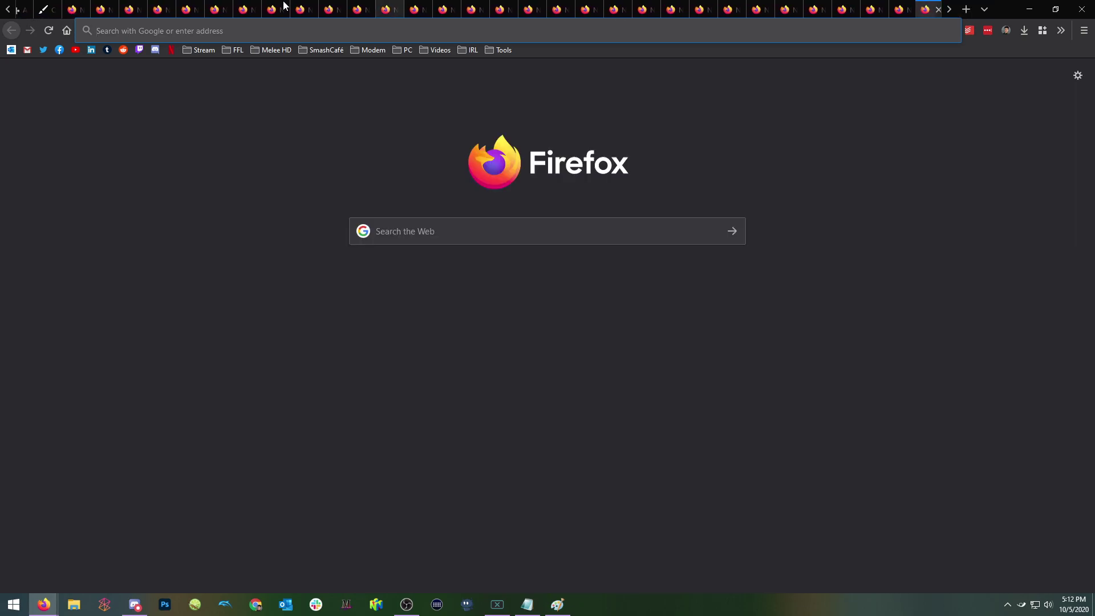
left_click(10, 10)
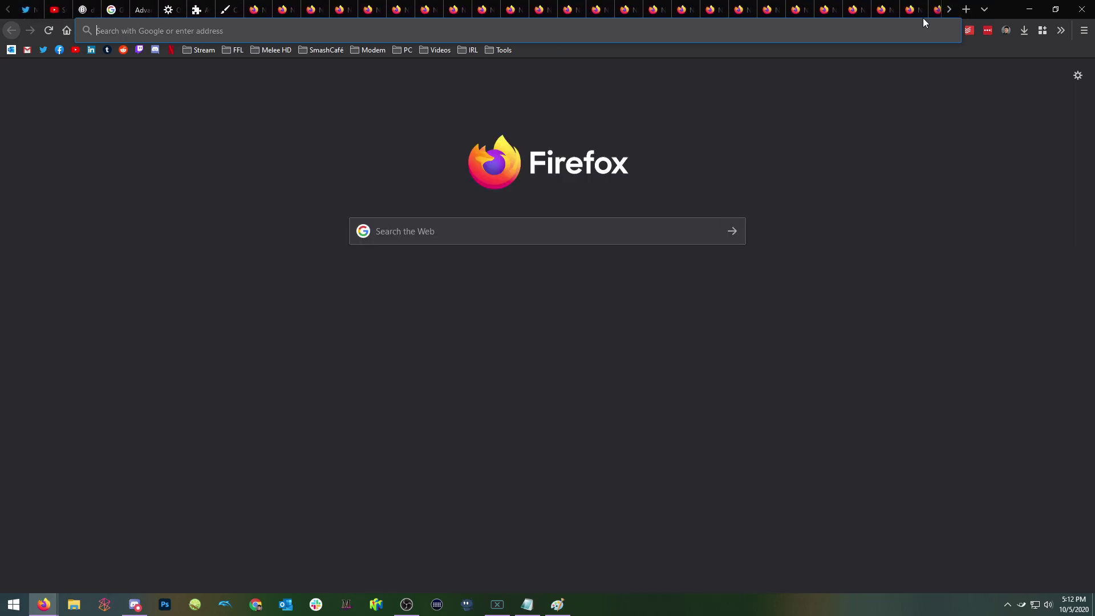
left_click(950, 9)
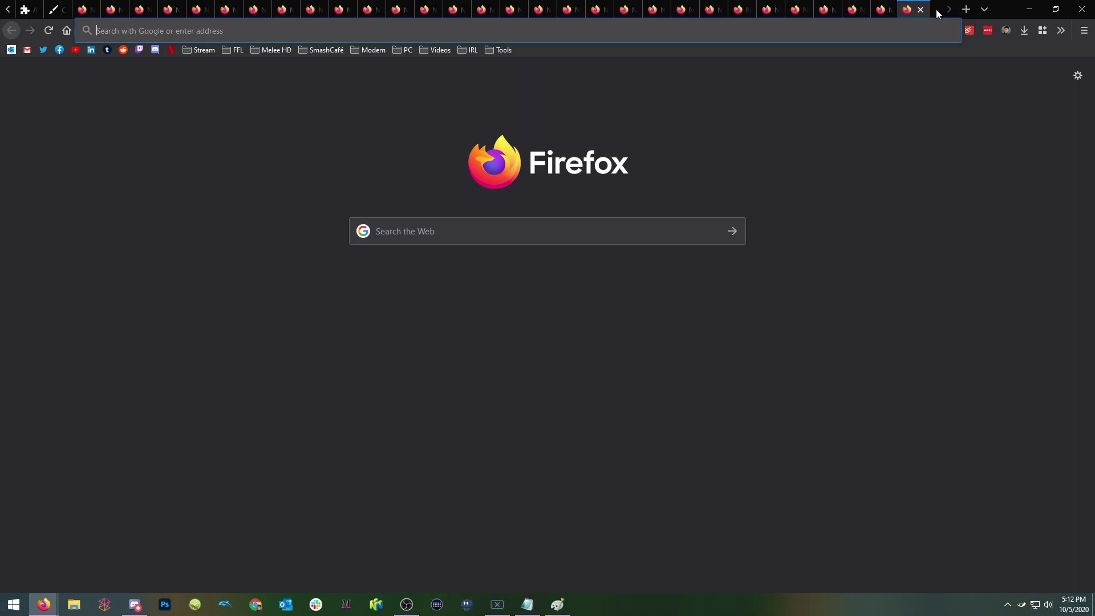
- Close eleven of the new tabs until the narrow tabs fit the strip
left_click(931, 10)
left_click(931, 10)
left_click(931, 9)
left_click(931, 10)
left_click(931, 10)
left_click(931, 10)
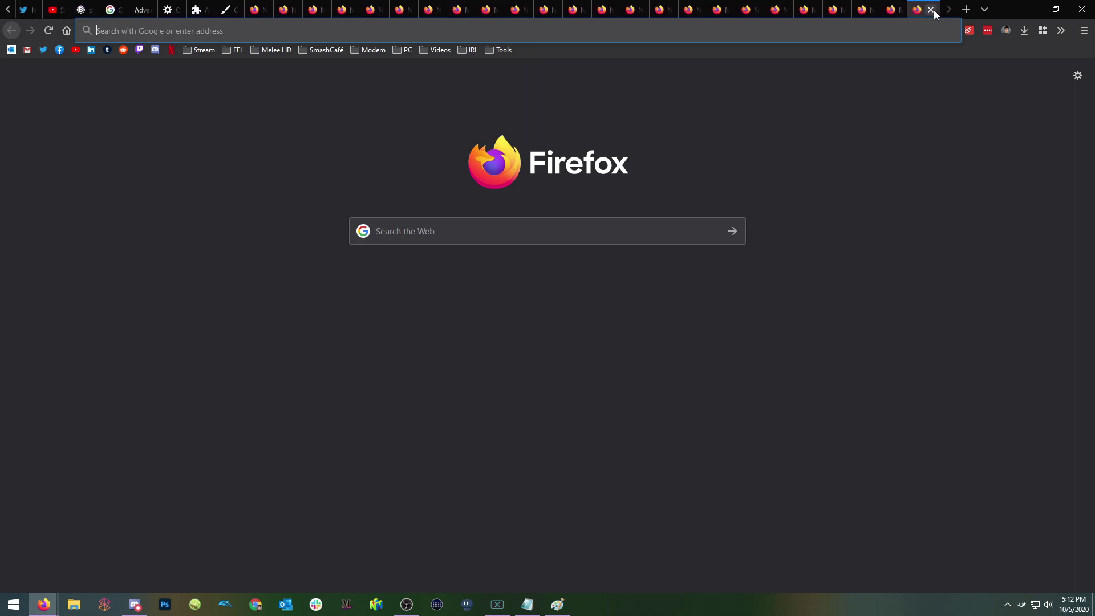
left_click(931, 10)
left_click(932, 10)
left_click(932, 10)
left_click(931, 10)
left_click(931, 10)
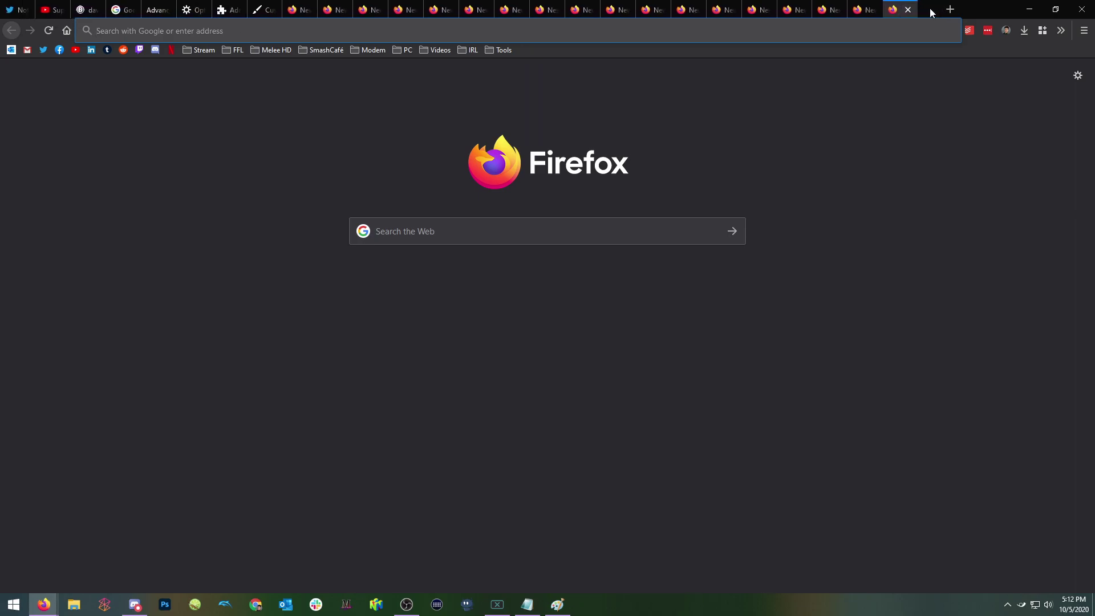
left_click(931, 10)
left_click(931, 10)
left_click(931, 10)
left_click(931, 10)
left_click(931, 10)
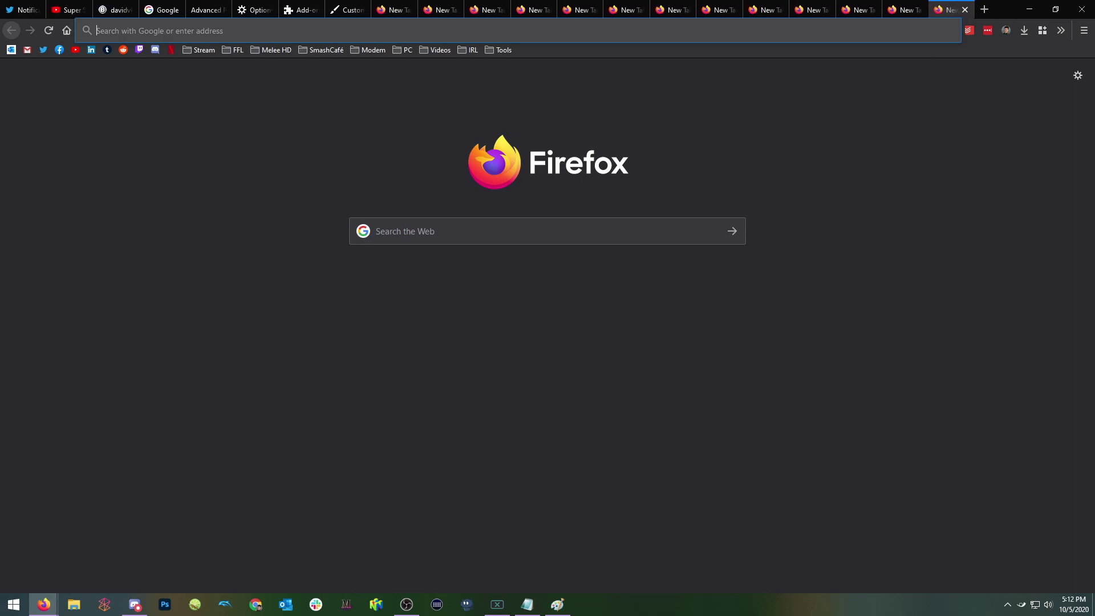
- Close seven more New Tab tabs from the end, leaving five with readable titles
left_click(966, 10)
left_click(965, 11)
left_click(966, 10)
left_click(967, 11)
left_click(968, 14)
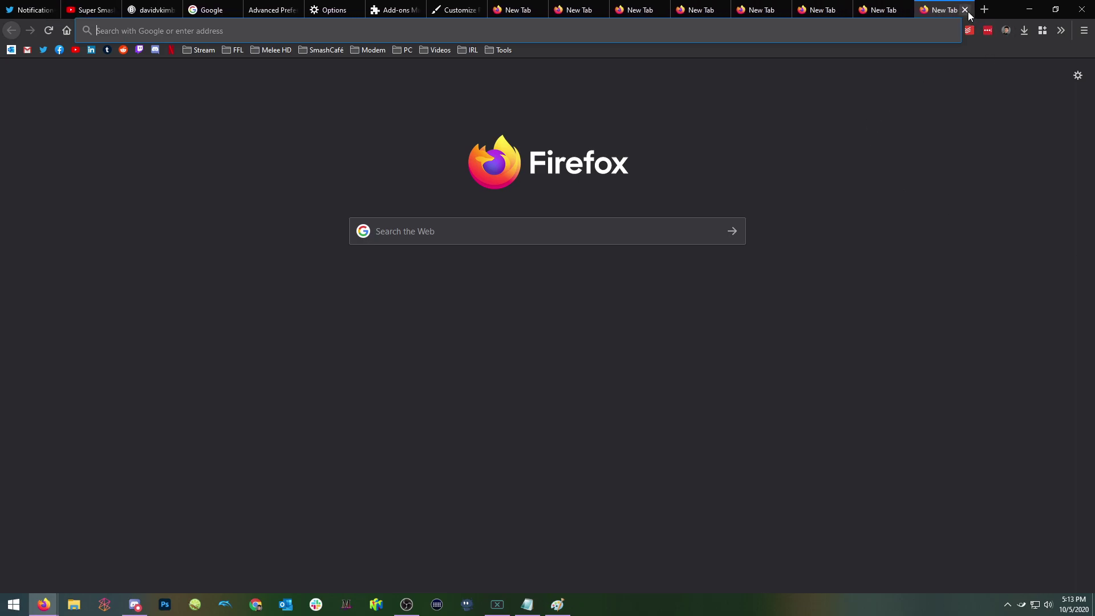
left_click(968, 14)
left_click(968, 13)
left_click(967, 13)
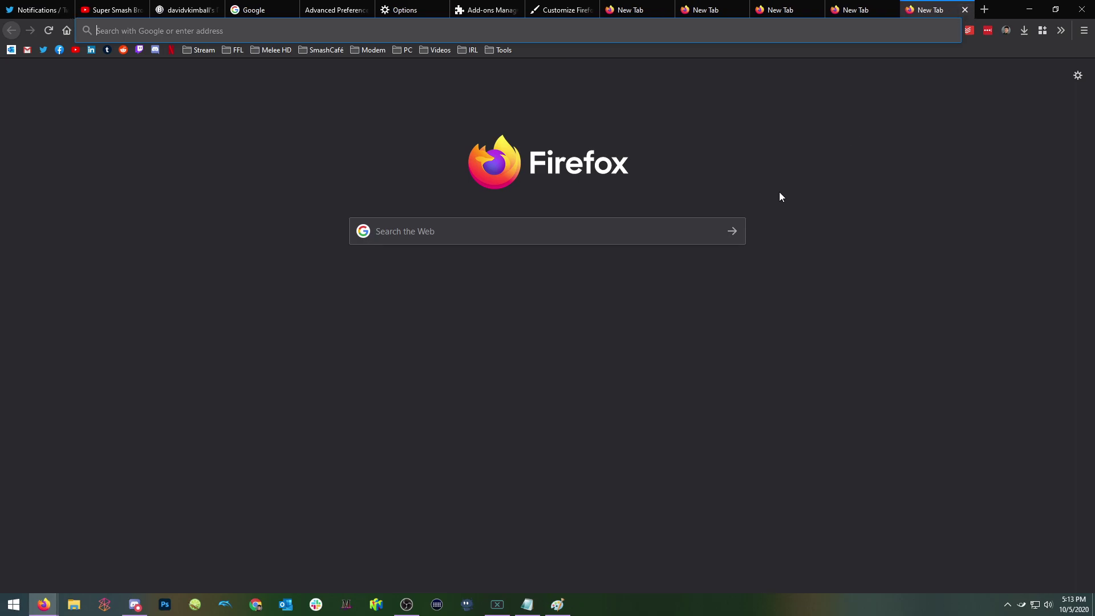